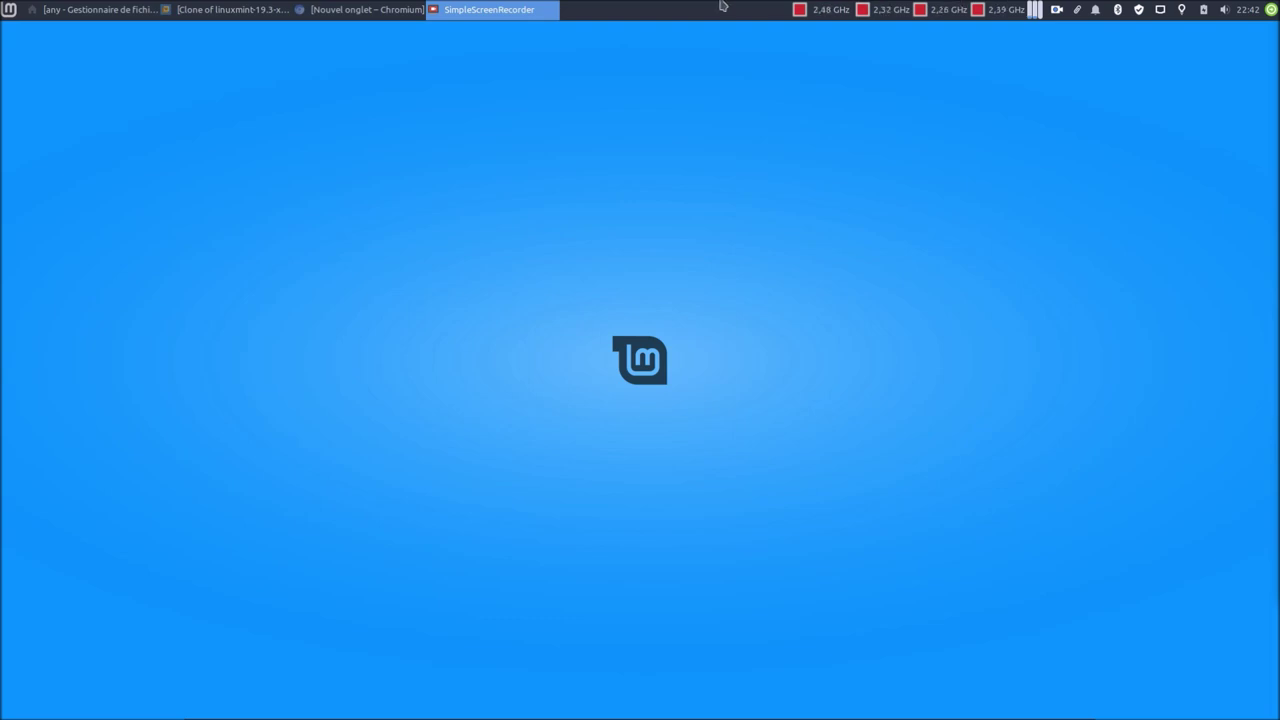
Switch to VMware Workstation, power on the linuxmint-19.3-xfce-64bit clone and log in with the account password.
click(188, 10)
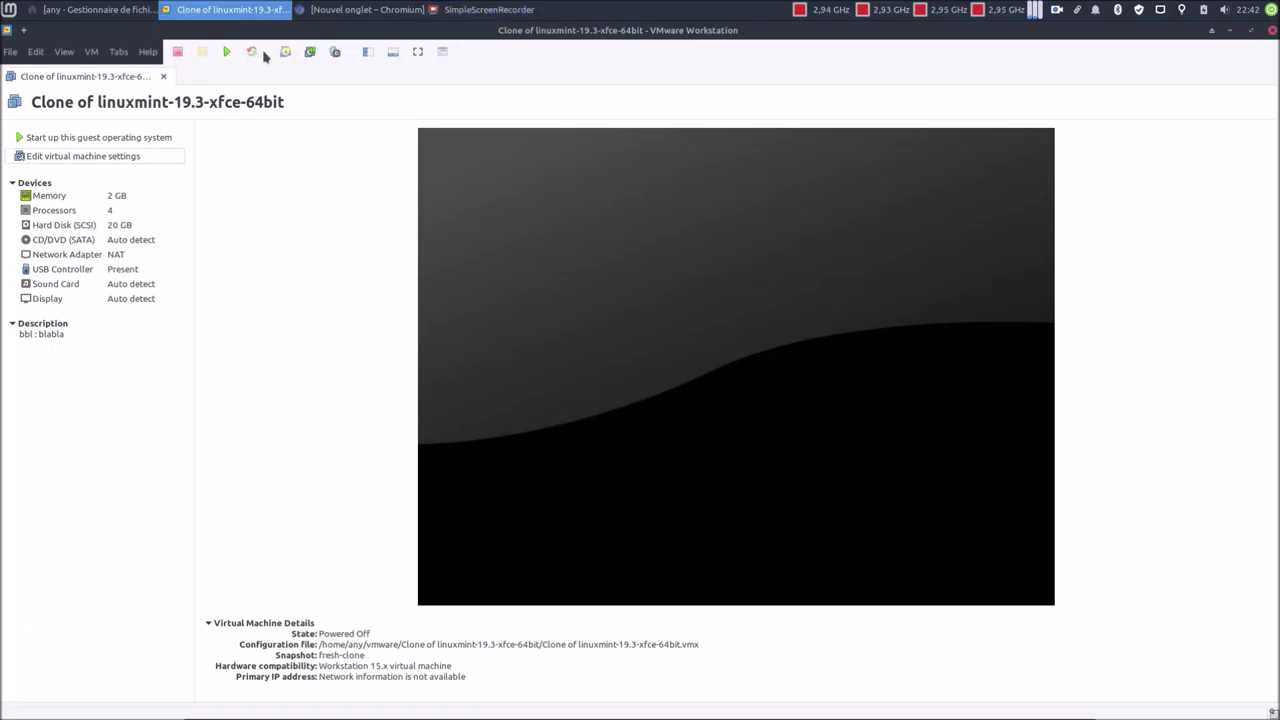
click(227, 51)
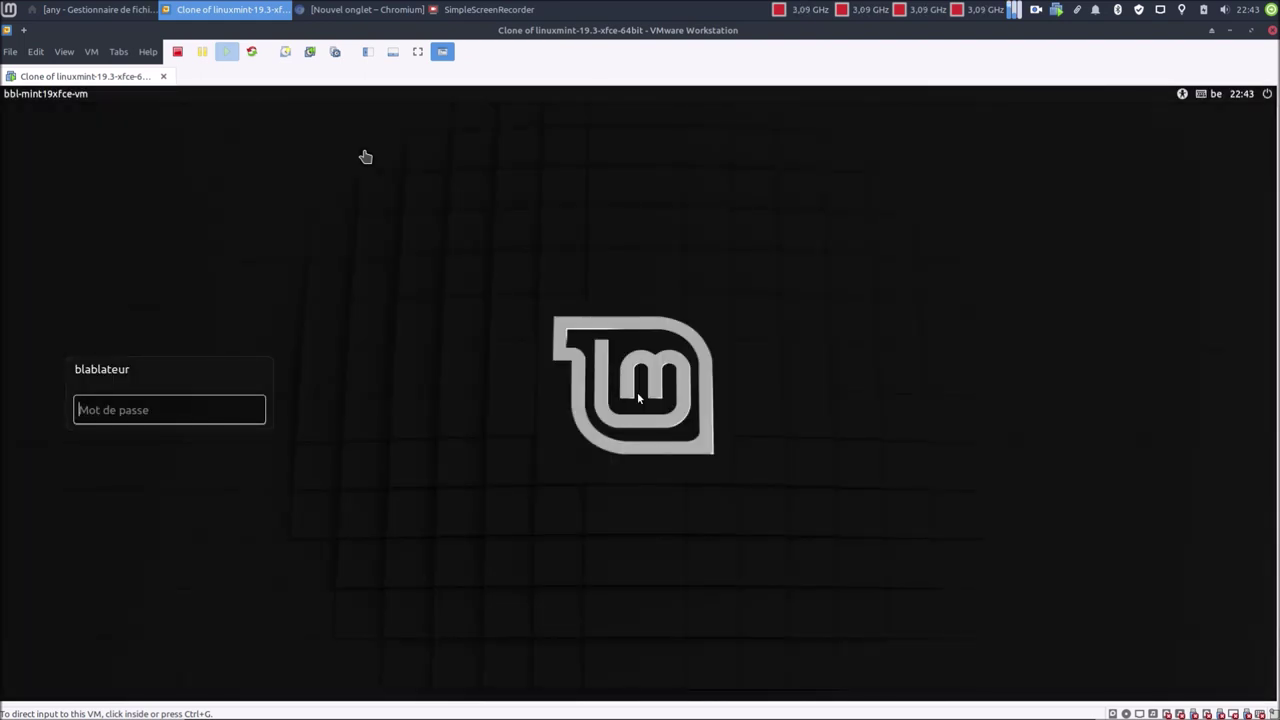
click(239, 410)
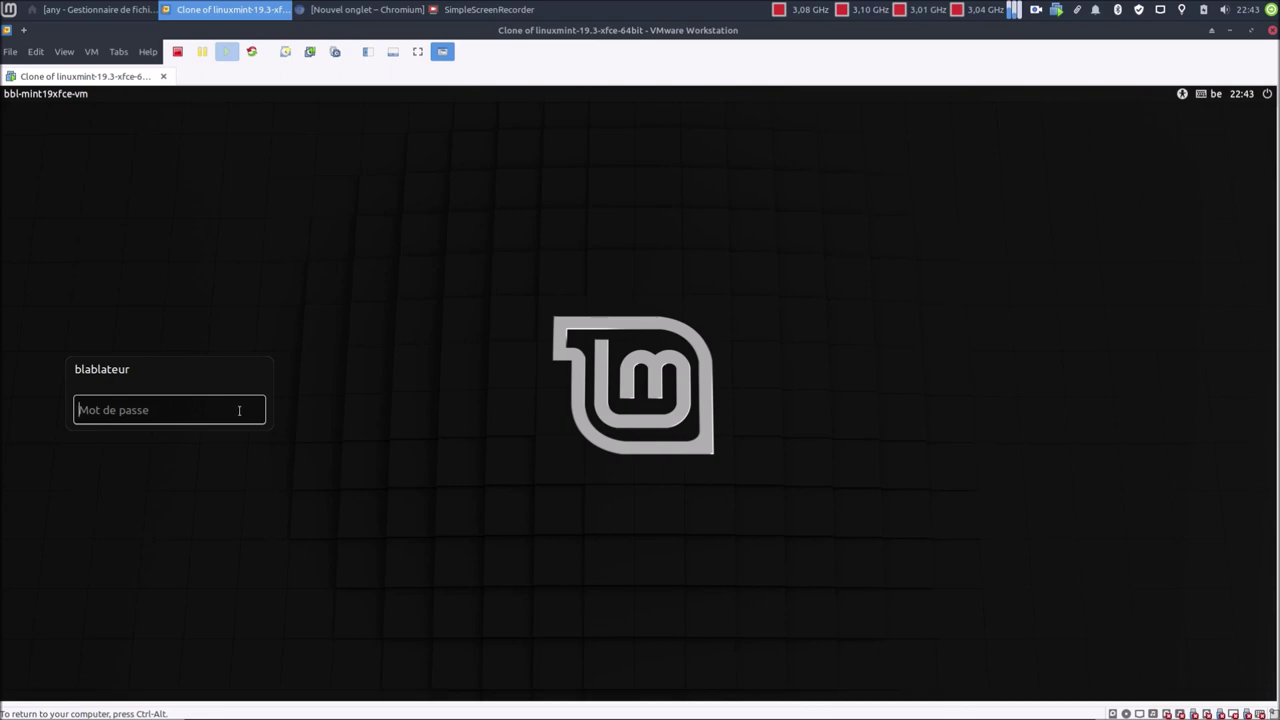
text(••••••)
key(Return)
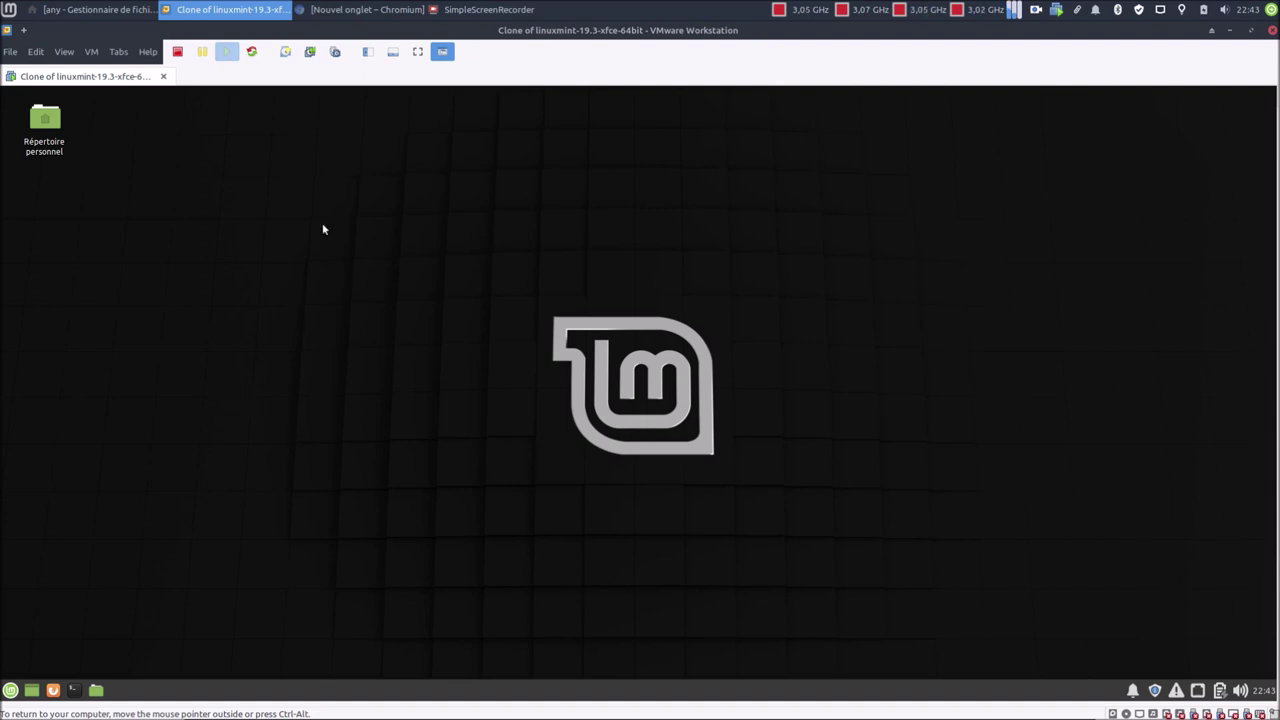
Show the virtual machine in full screen and enable Exclusive Mode.
click(416, 54)
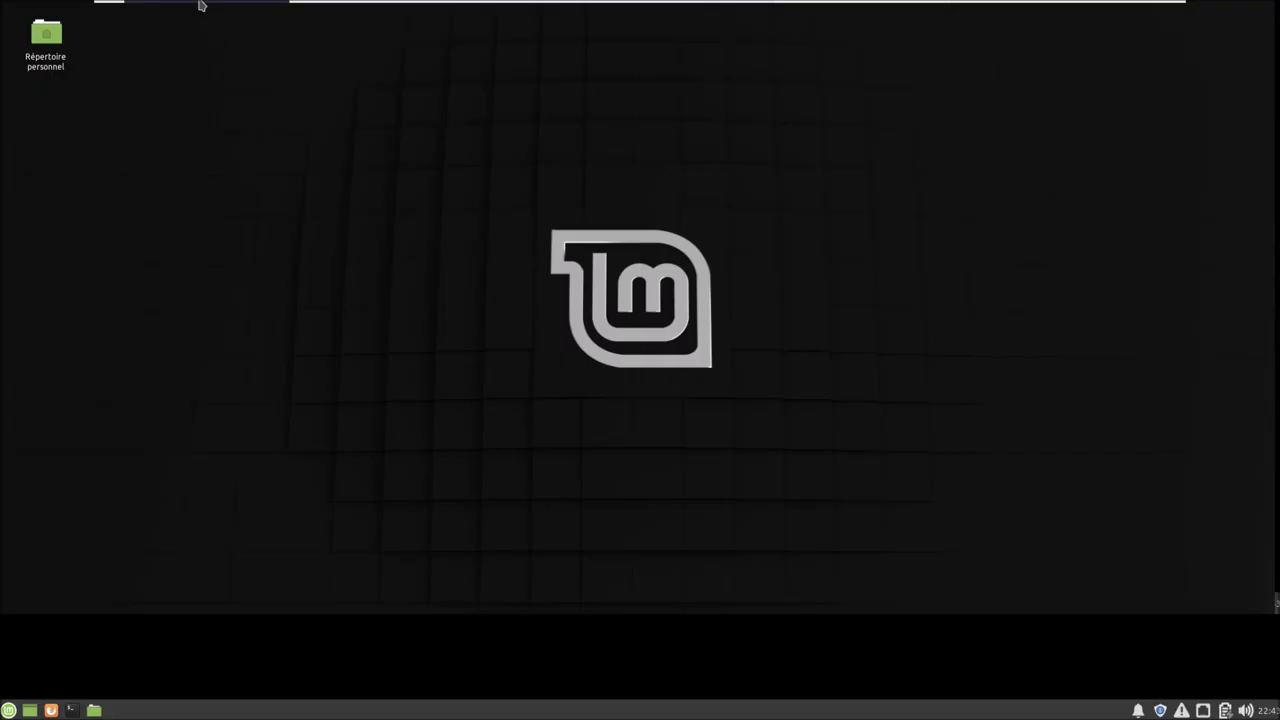
click(190, 11)
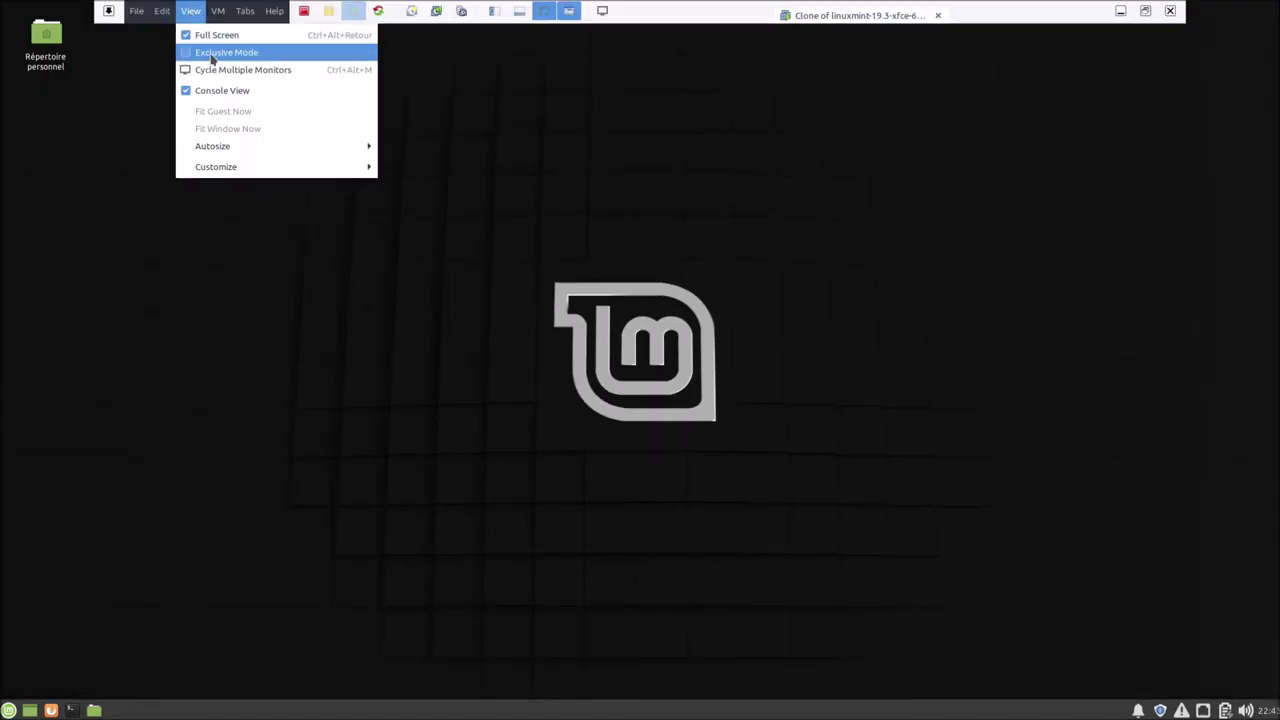
click(211, 55)
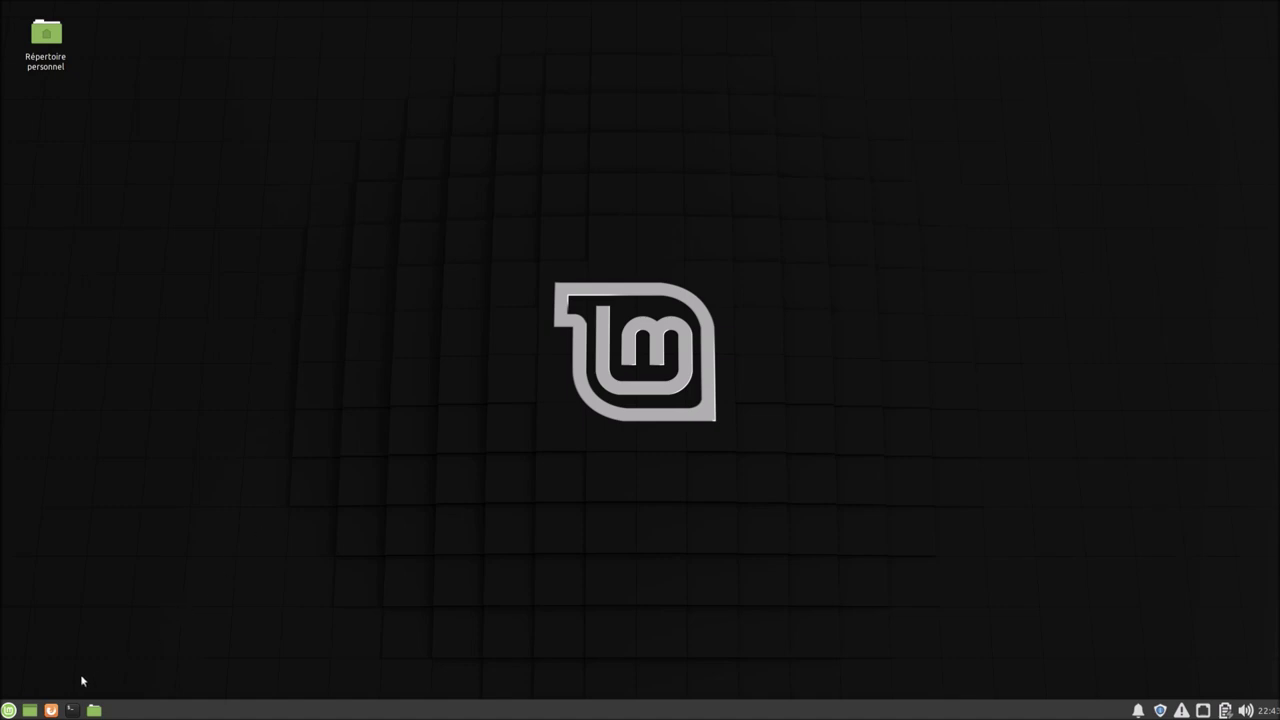
Open the CompizConfig Settings Manager from the system's settings applications and accept its advanced-tool warning.
click(9, 710)
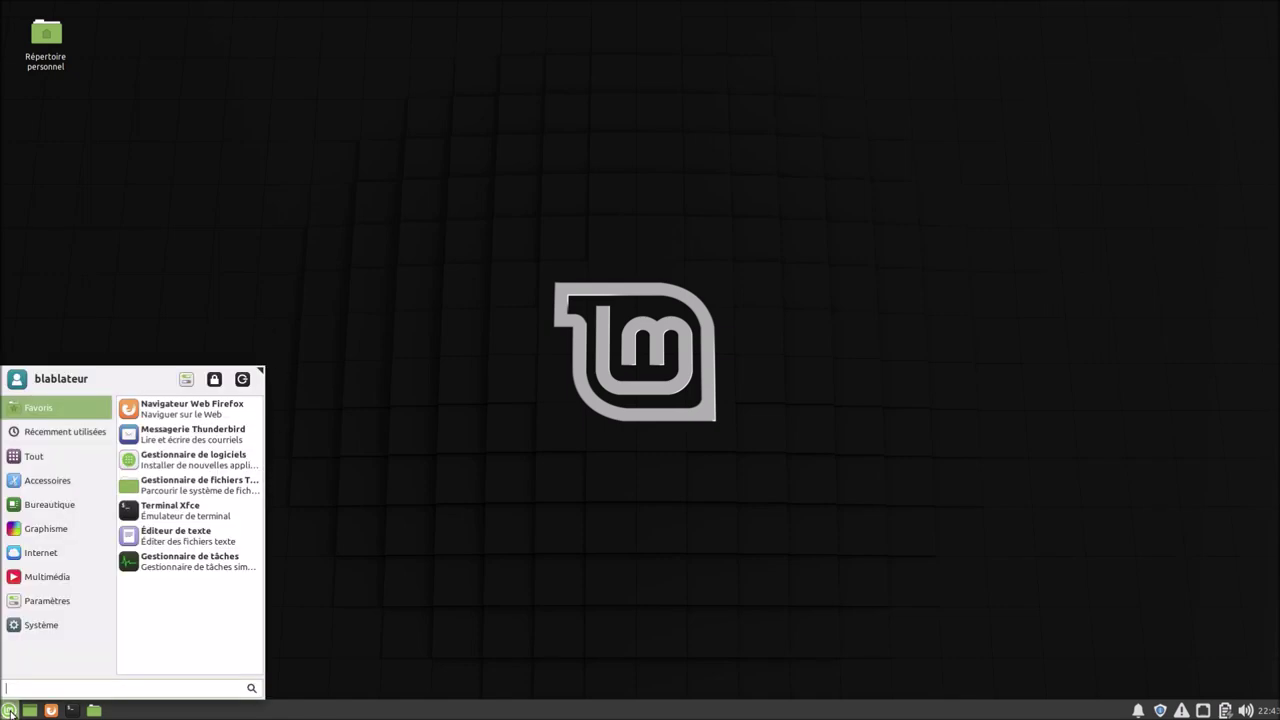
click(47, 625)
click(57, 599)
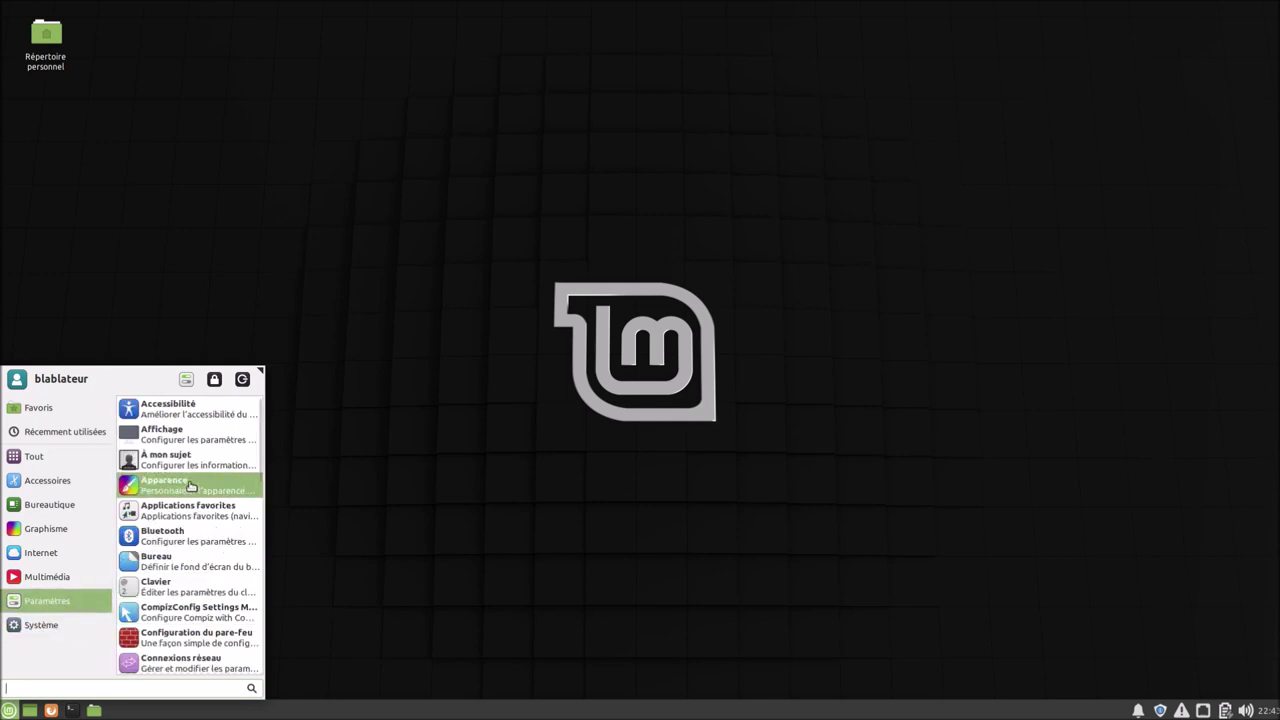
click(205, 616)
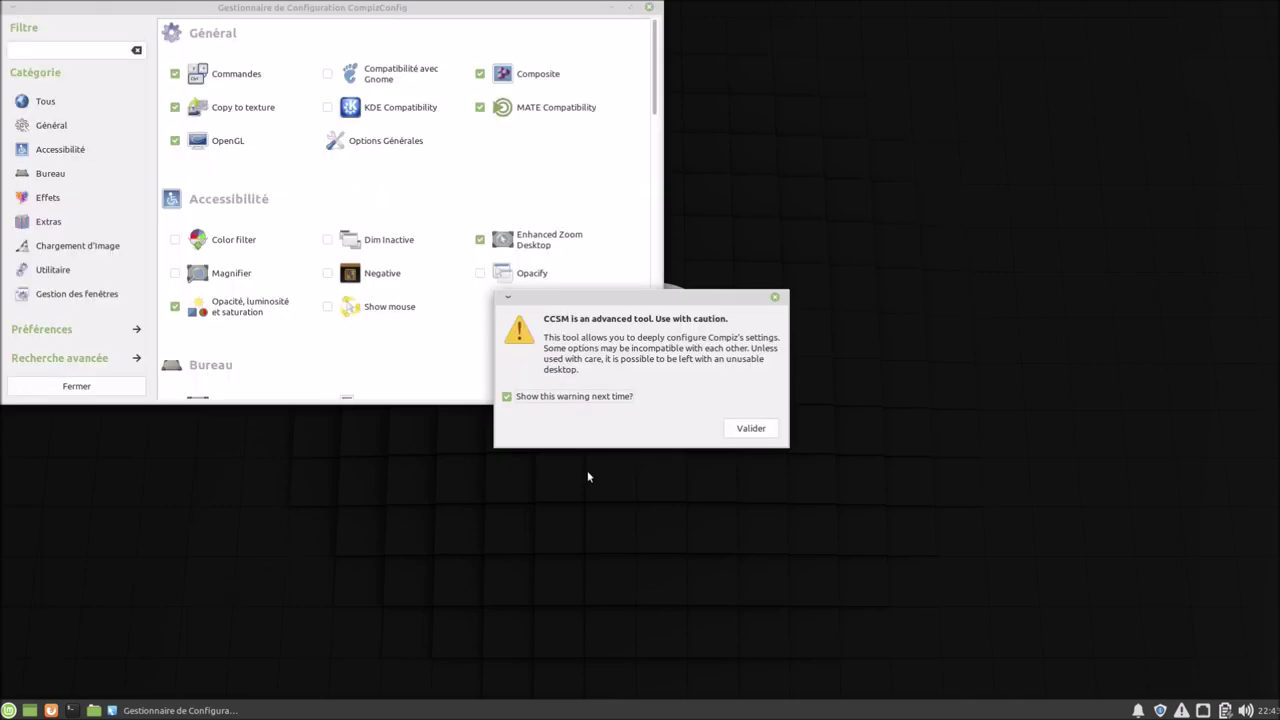
click(749, 428)
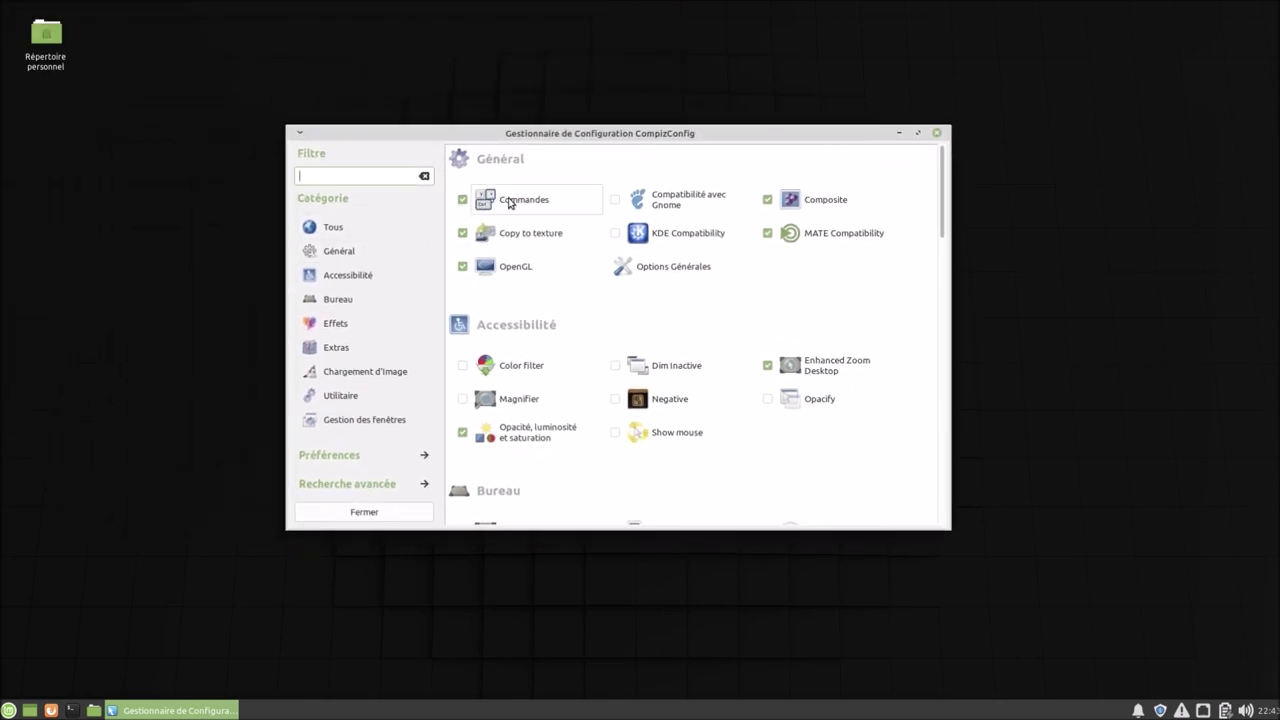
Look through the CompizConfig plugin categories, from Général to Utilitaire, and check which desktop and effect plugins are enabled.
scroll(522, 333, down, 3)
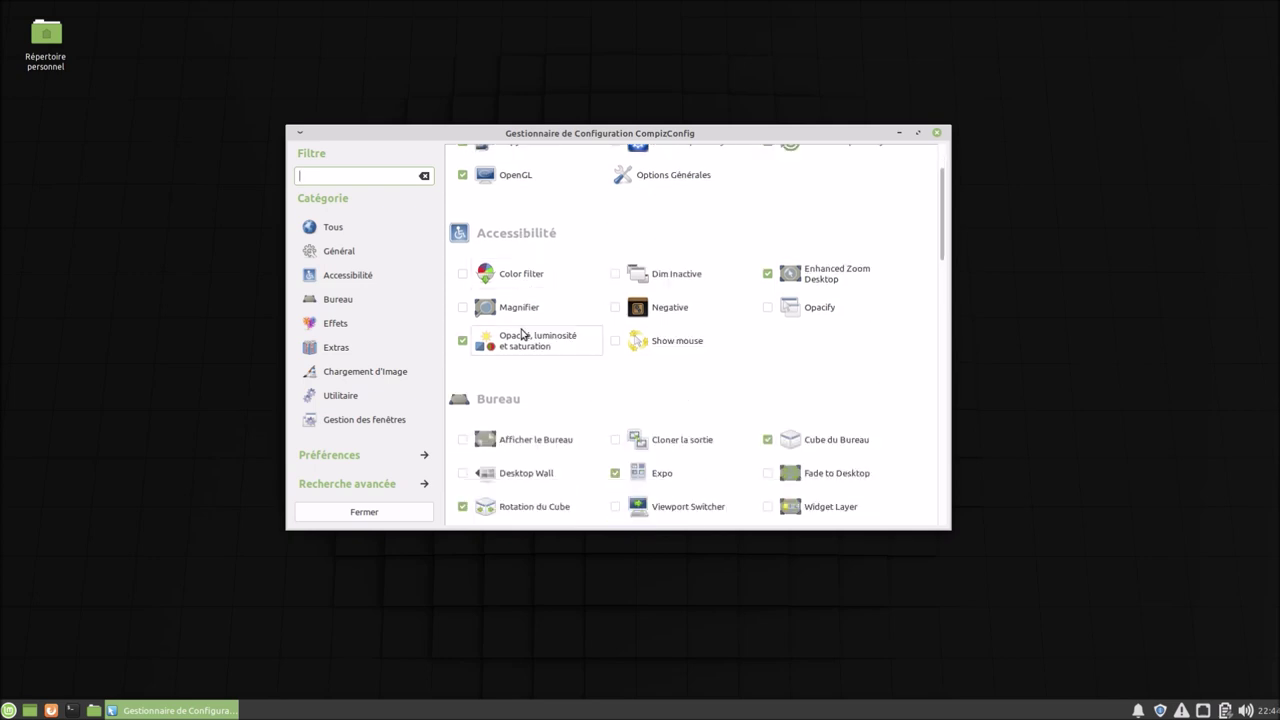
scroll(522, 333, down, 6)
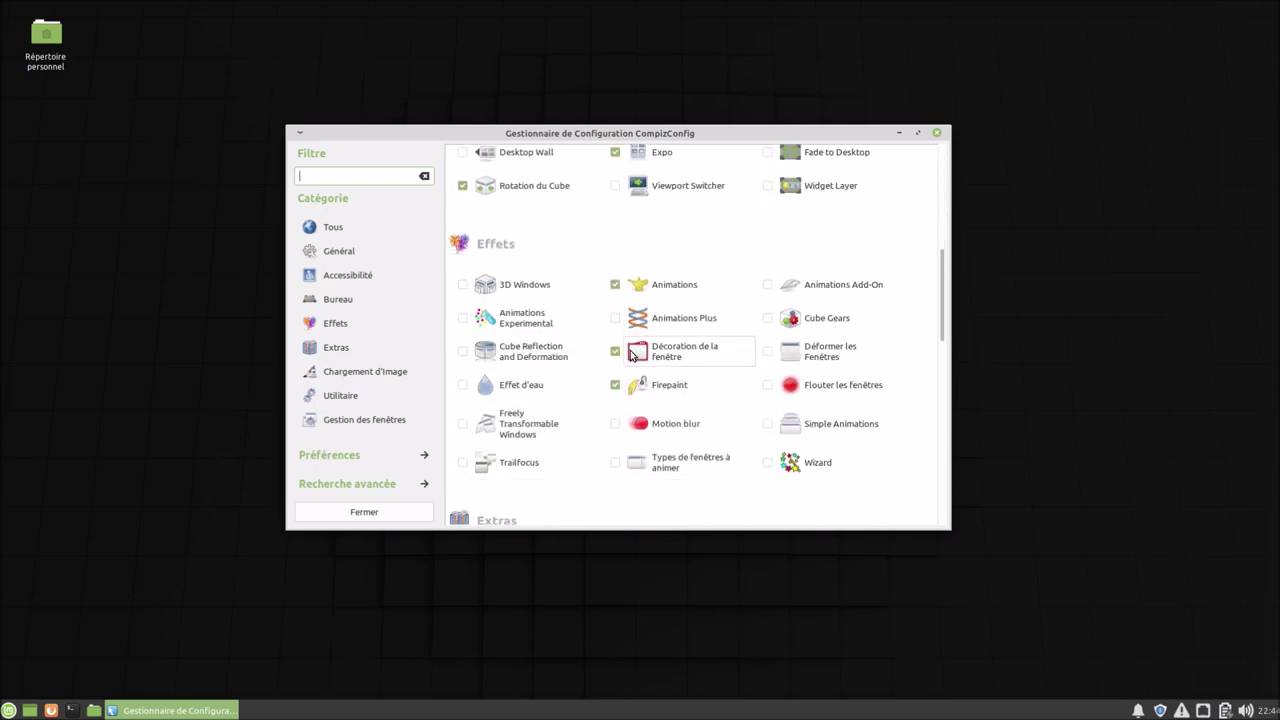
scroll(628, 362, down, 8)
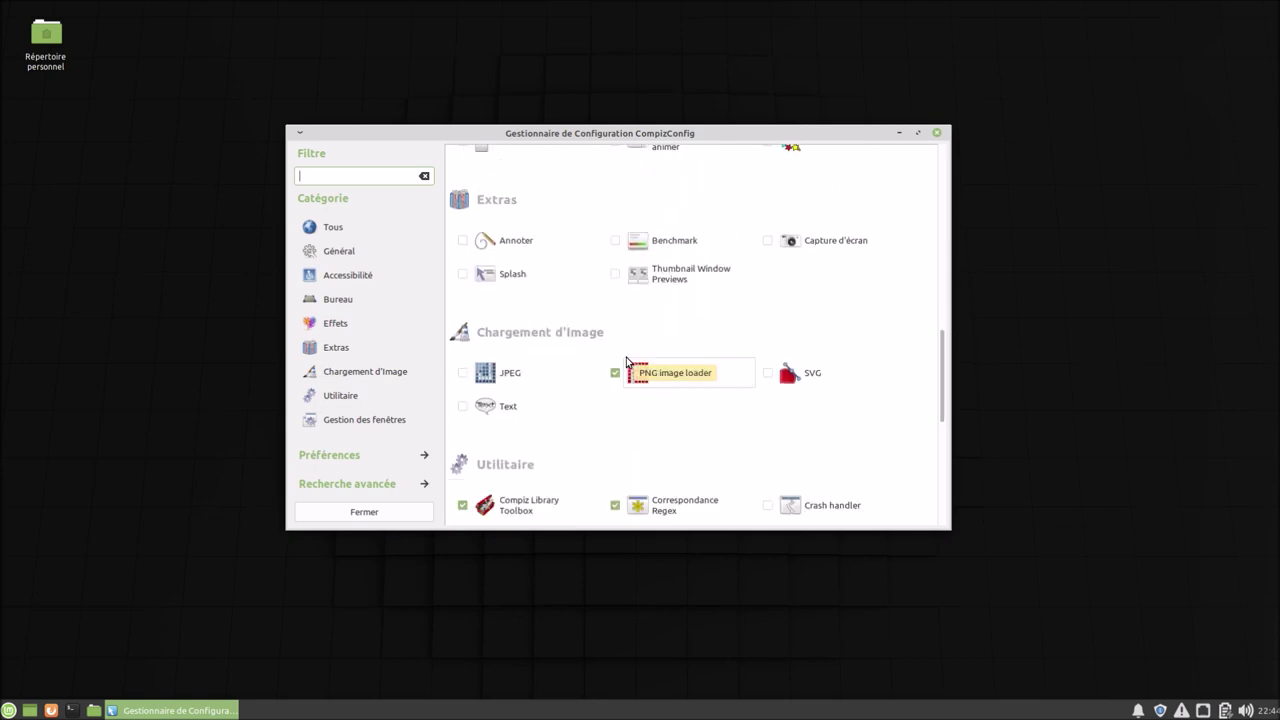
scroll(628, 362, up, 8)
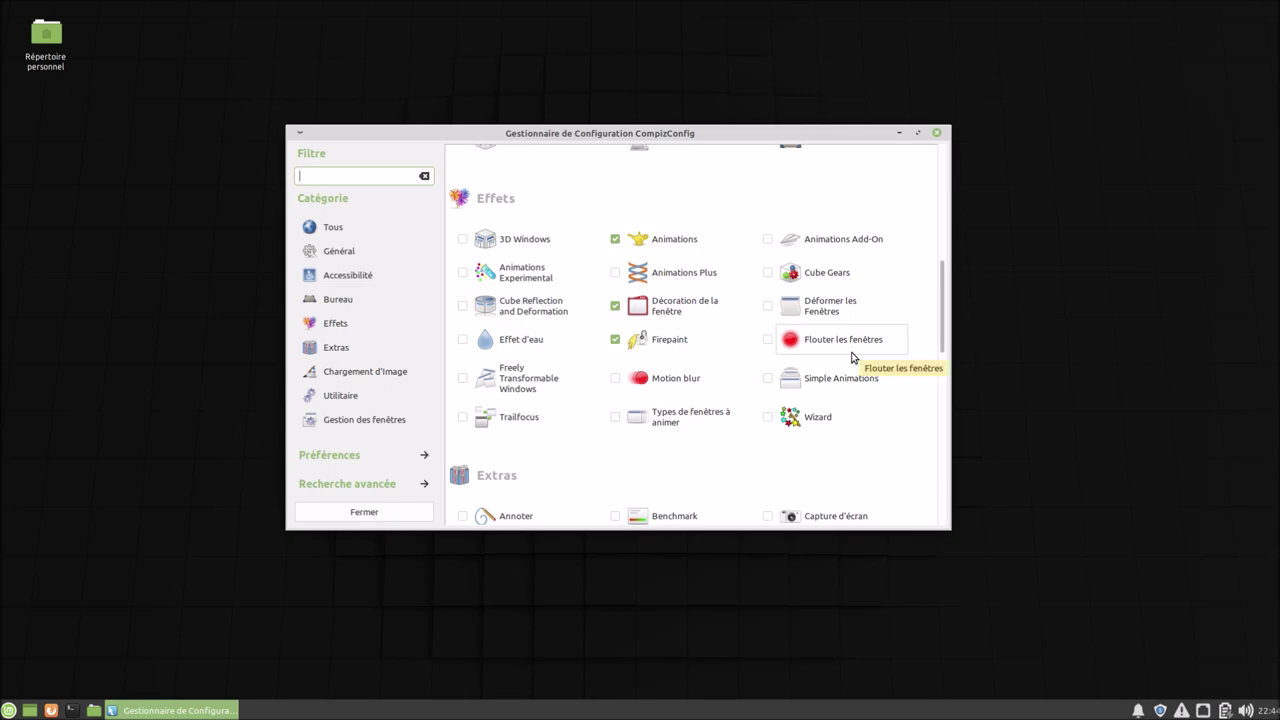
scroll(852, 357, up, 3)
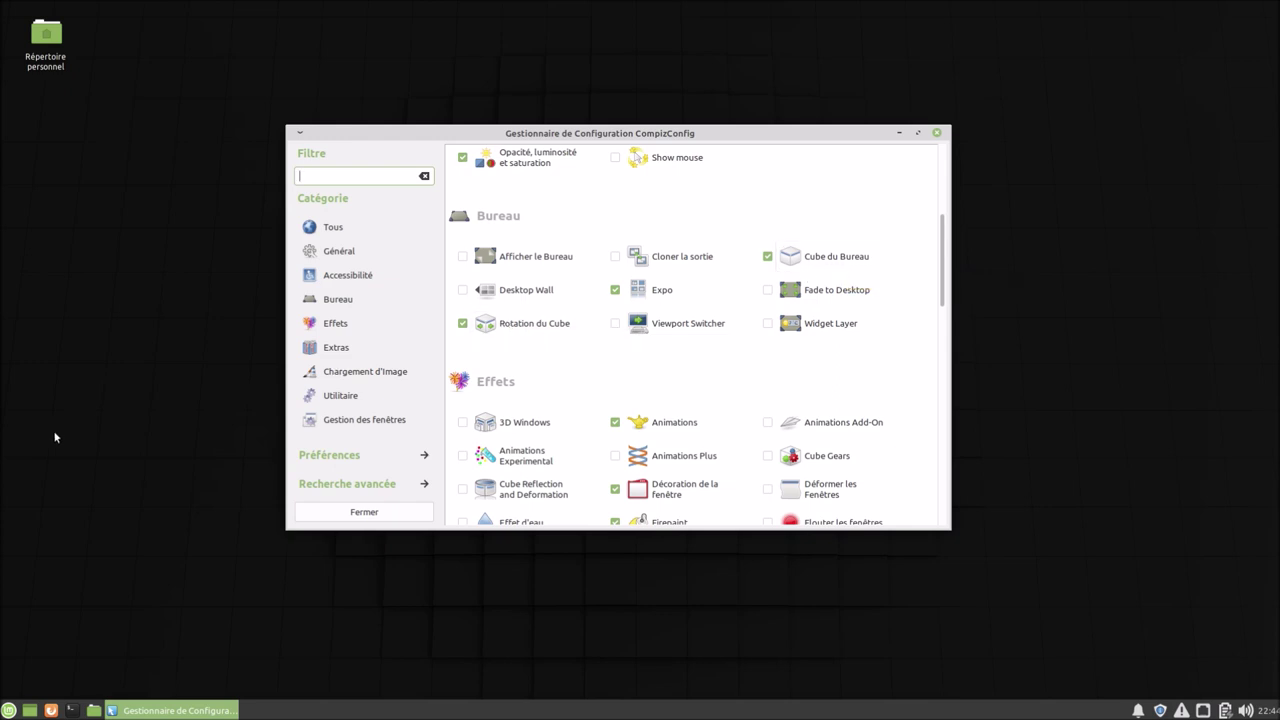
mouse_move(55, 437)
mouse_down()
mouse_move(171, 463)
mouse_move(97, 429)
mouse_move(203, 491)
mouse_move(190, 482)
mouse_up()
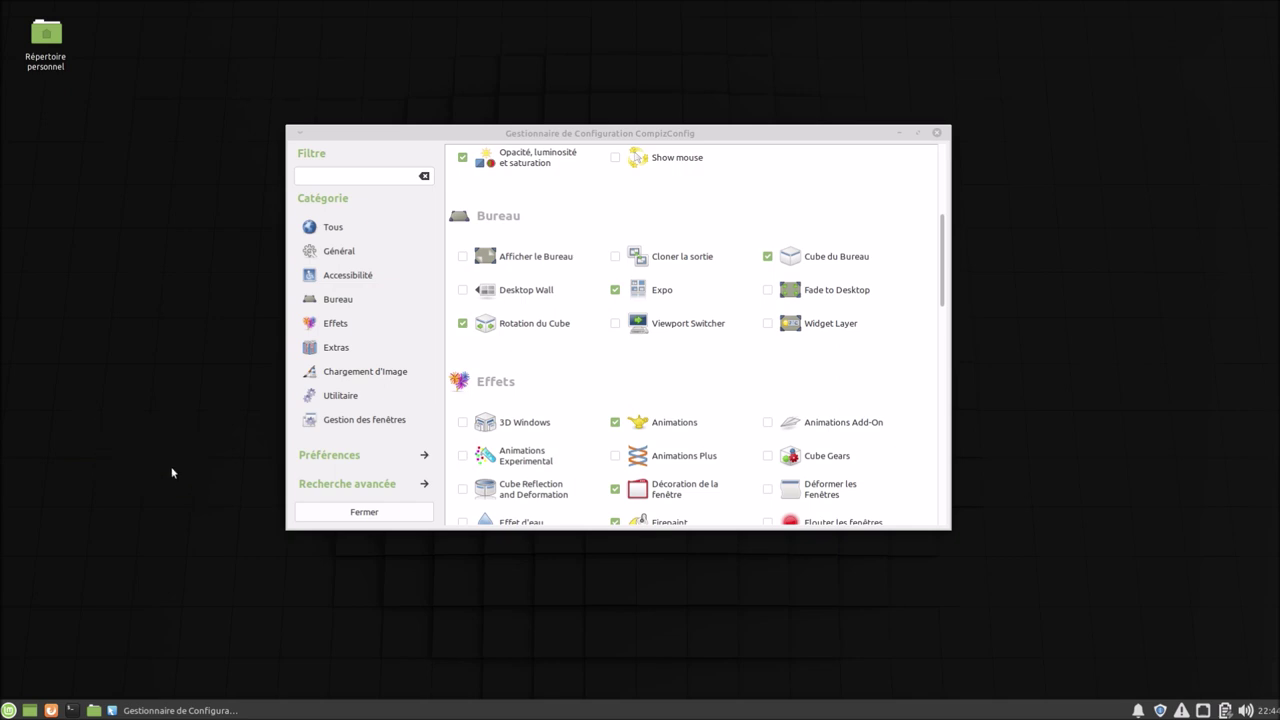
Open Paramètres du bureau from the system settings and set the window manager to Compiz.
click(8, 710)
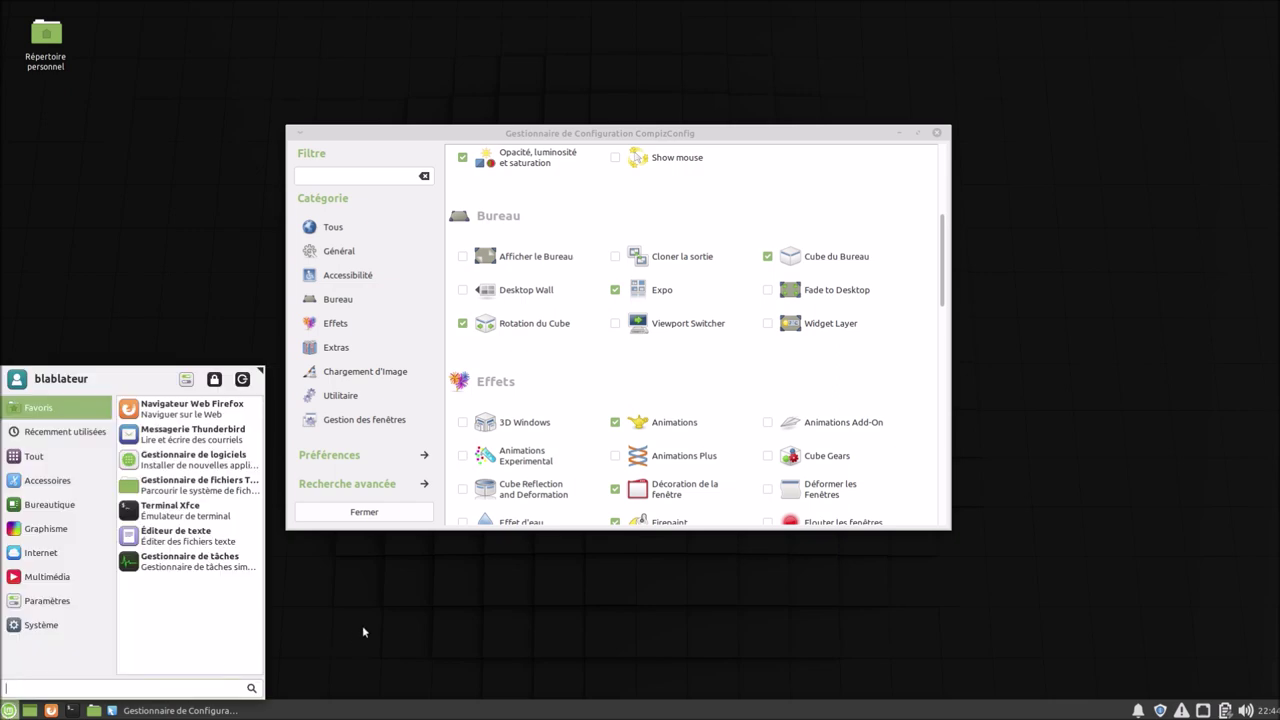
click(186, 381)
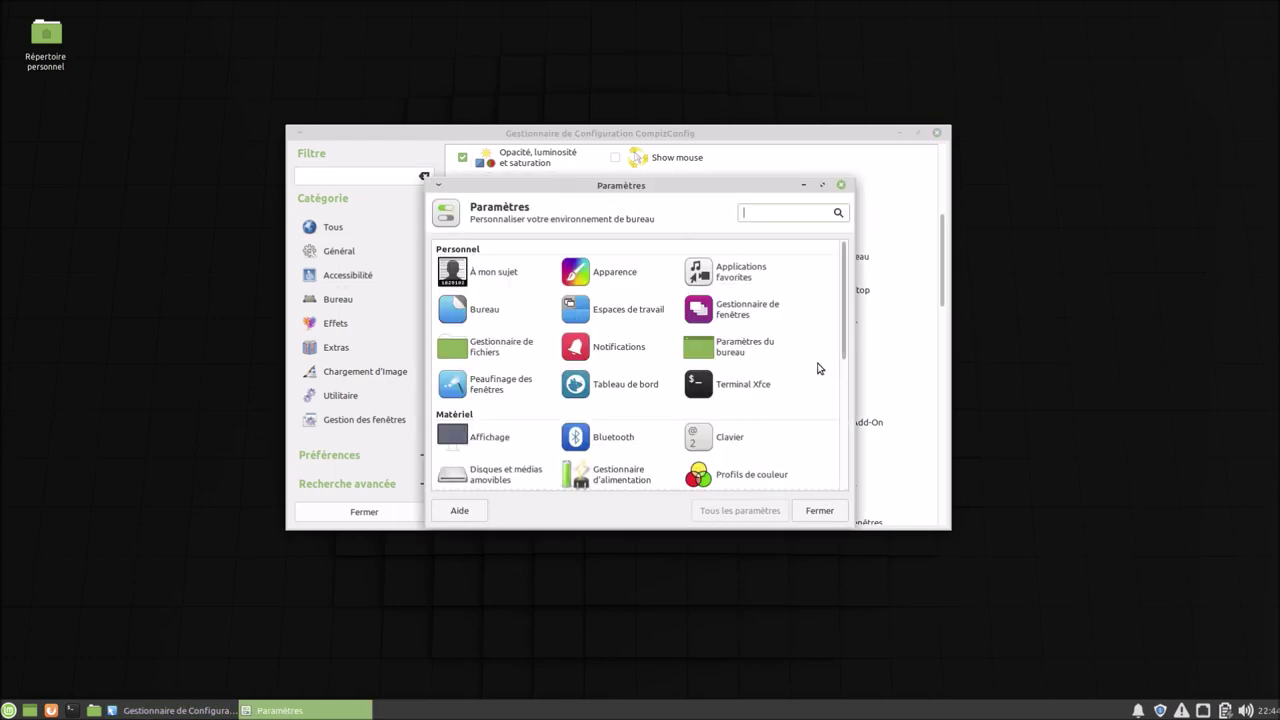
click(740, 343)
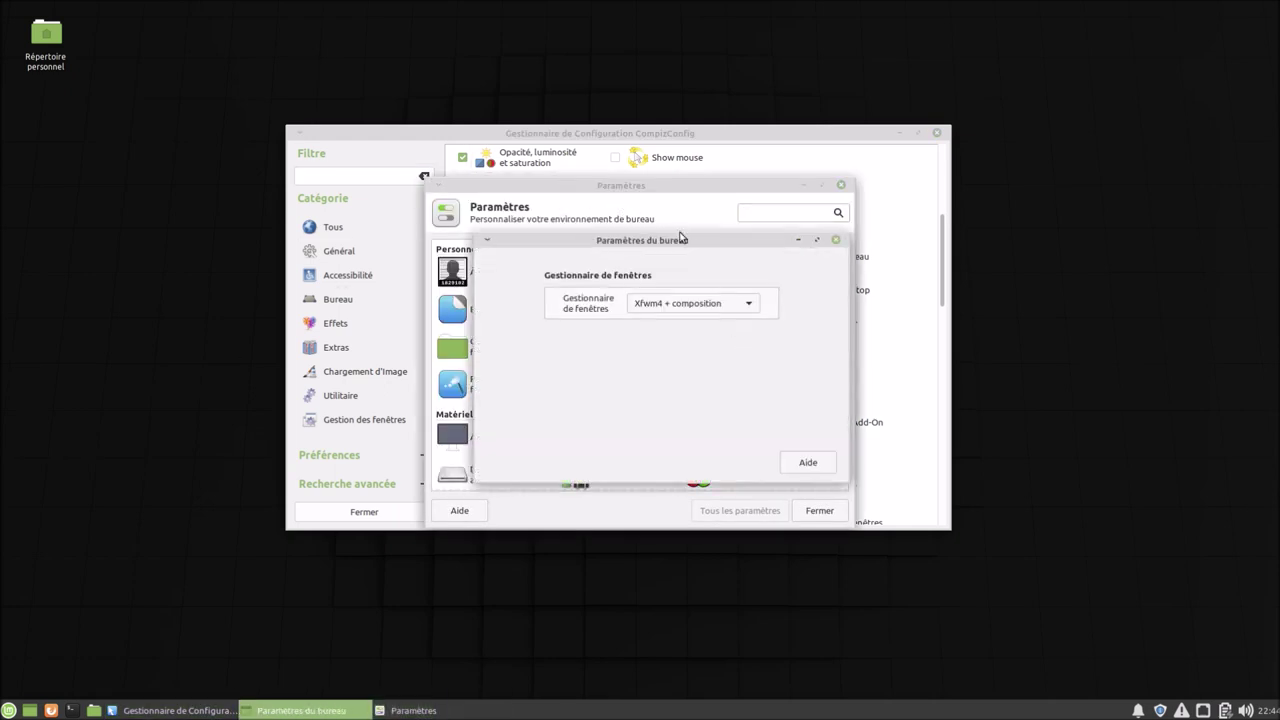
drag(683, 243, 642, 379)
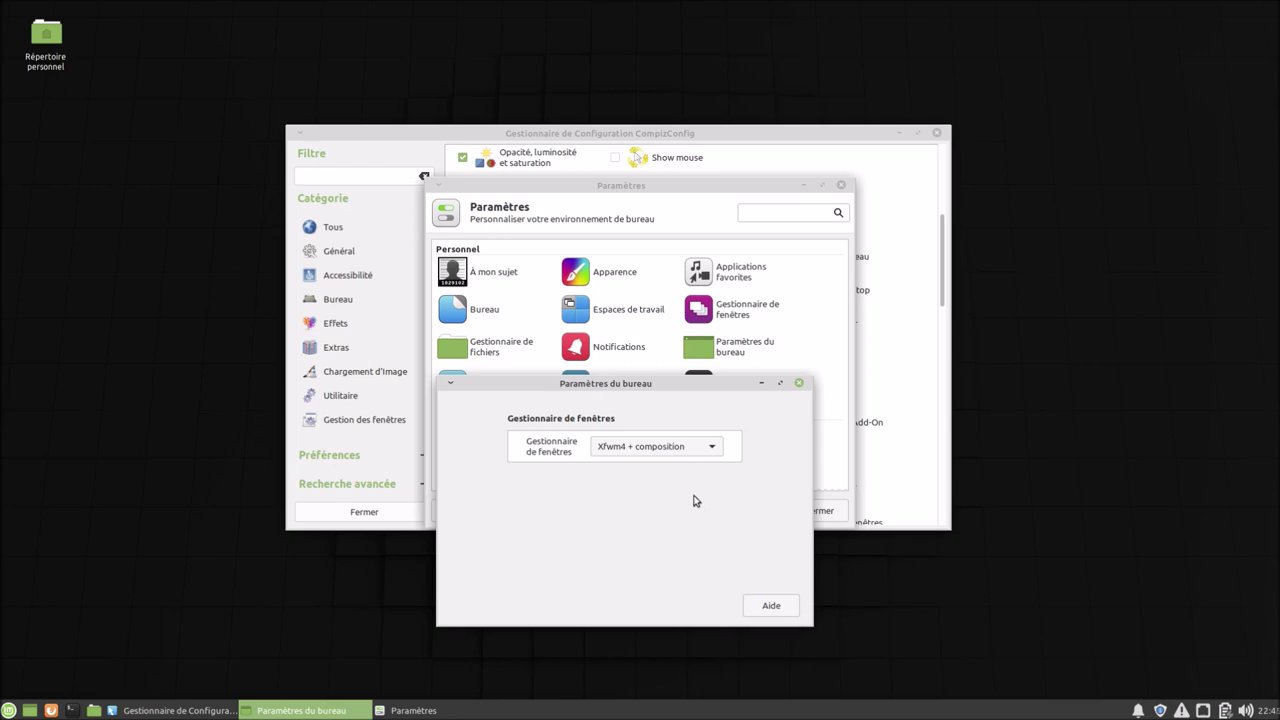
click(694, 450)
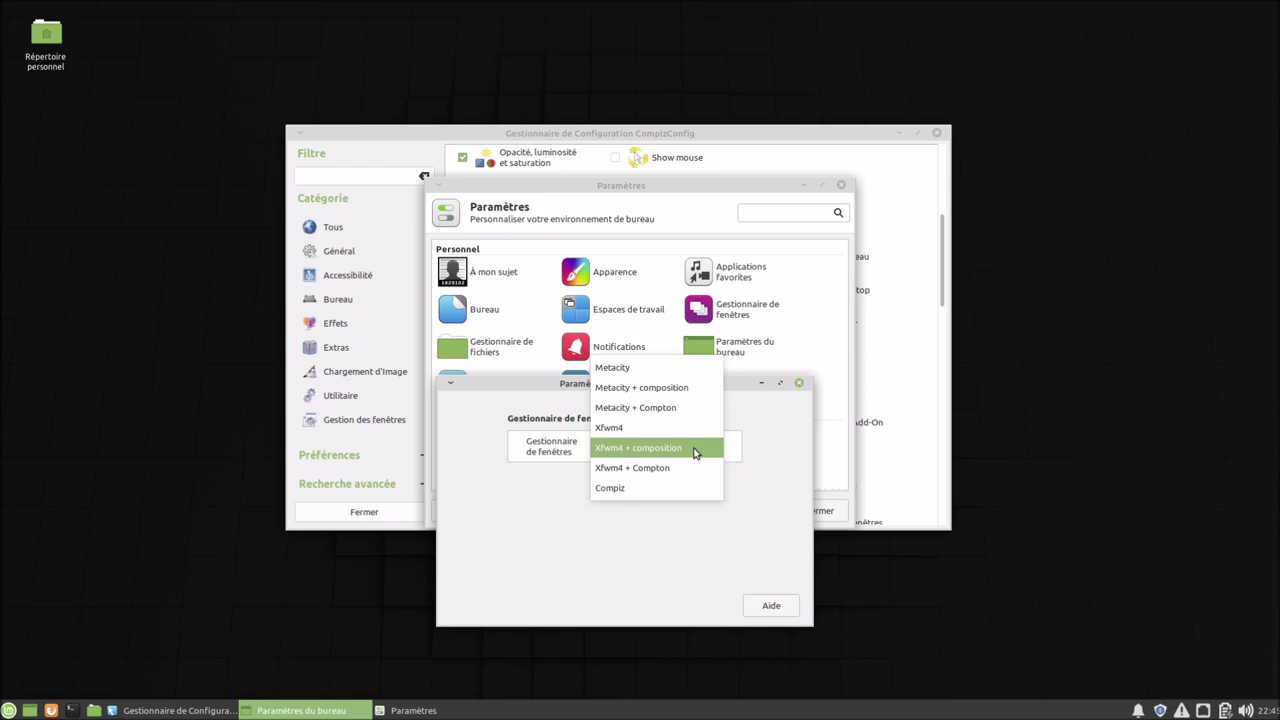
click(673, 487)
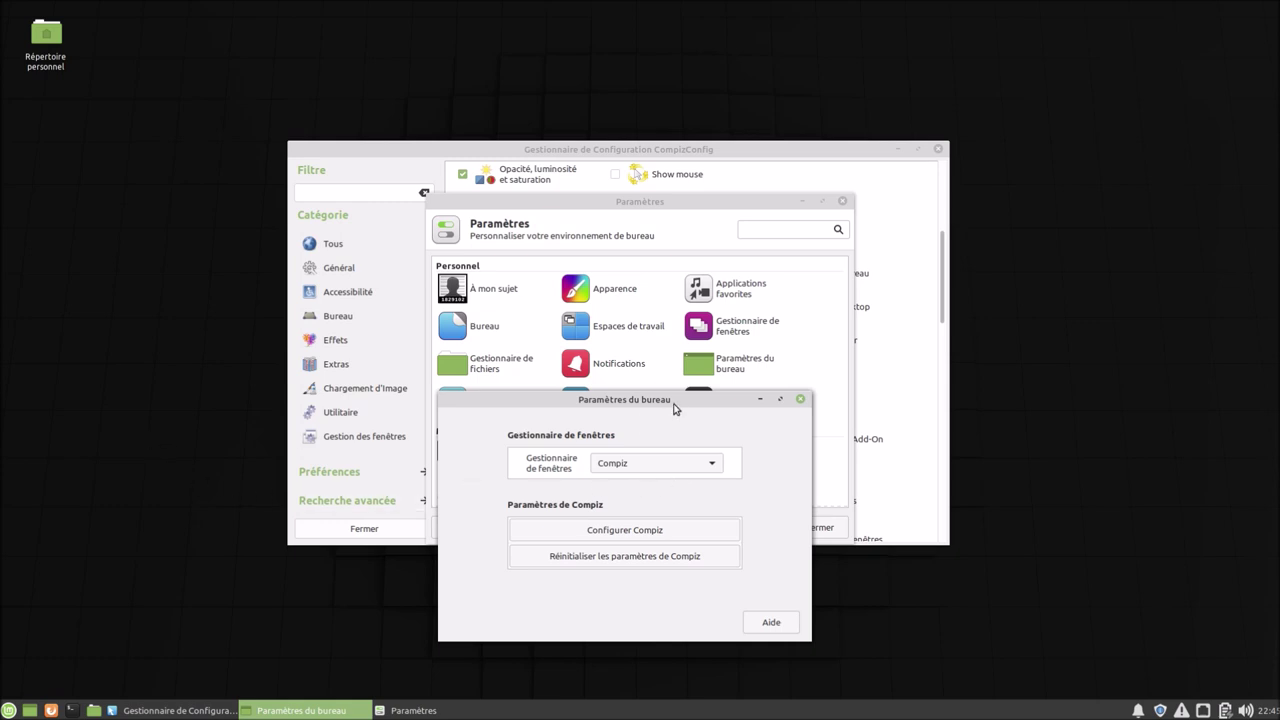
Test Compiz by moving the Paramètres du bureau window around and rotating to the neighbouring workspace and back.
drag(674, 409, 59, 359)
drag(202, 345, 756, 366)
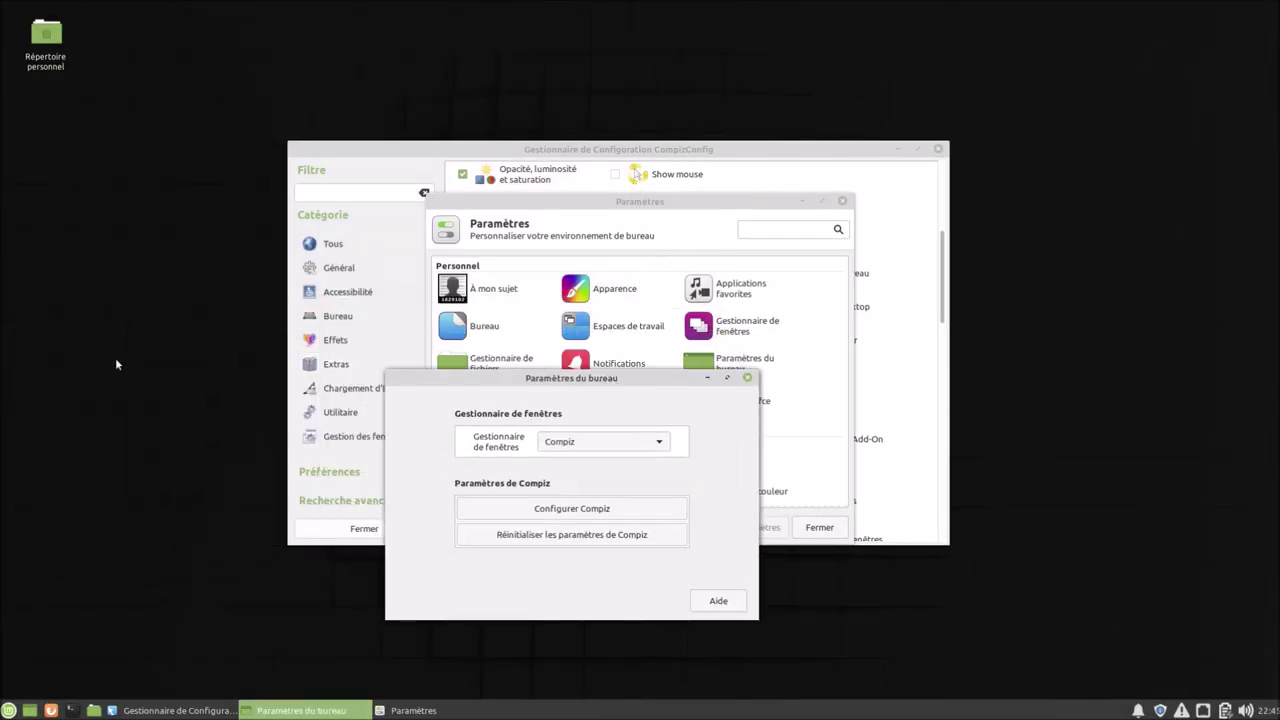
key(ctrl+alt+Left)
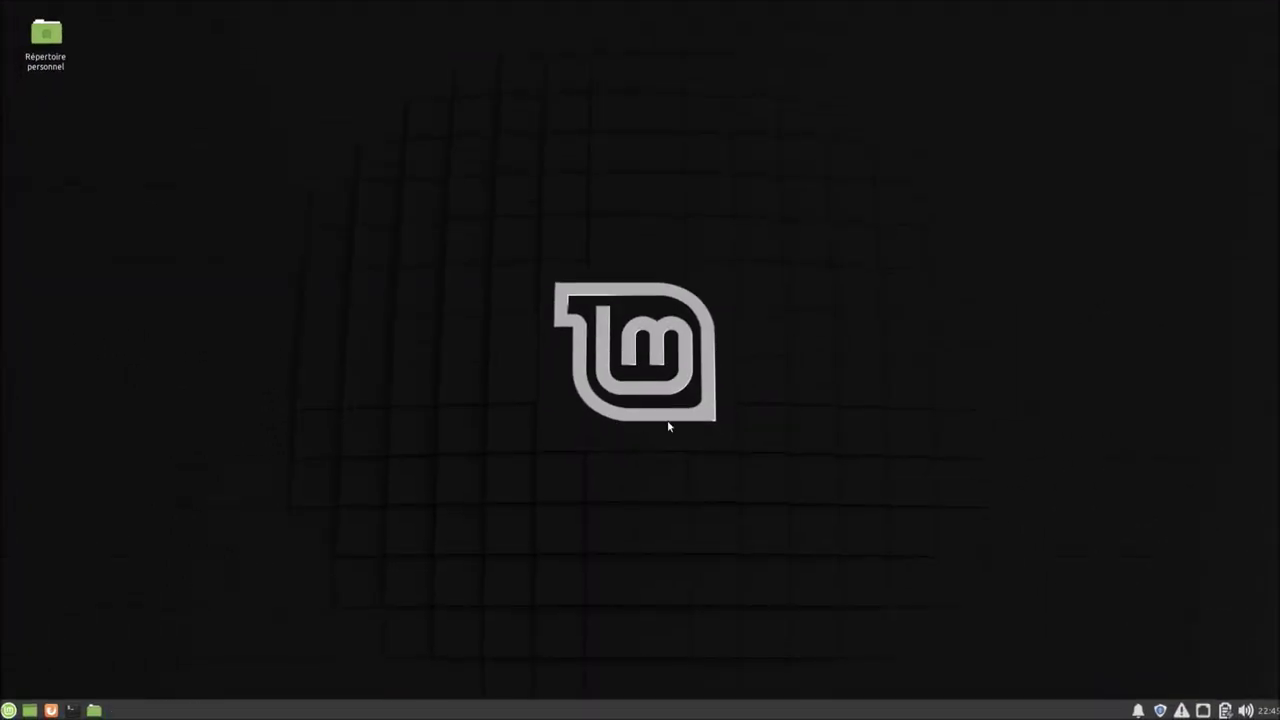
key(ctrl+alt+Right)
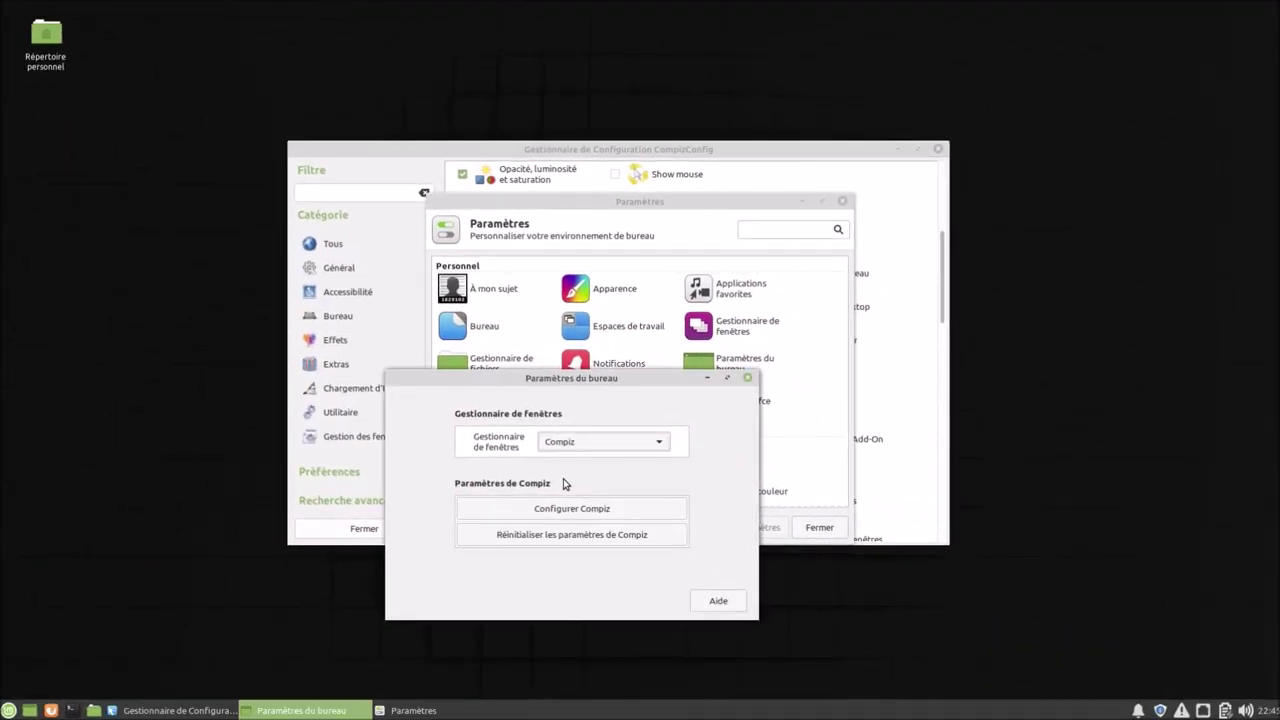
Separate the overlapping windows and close Paramètres and Paramètres du bureau, keeping CompizConfig open.
drag(663, 381, 1066, 397)
drag(746, 206, 376, 144)
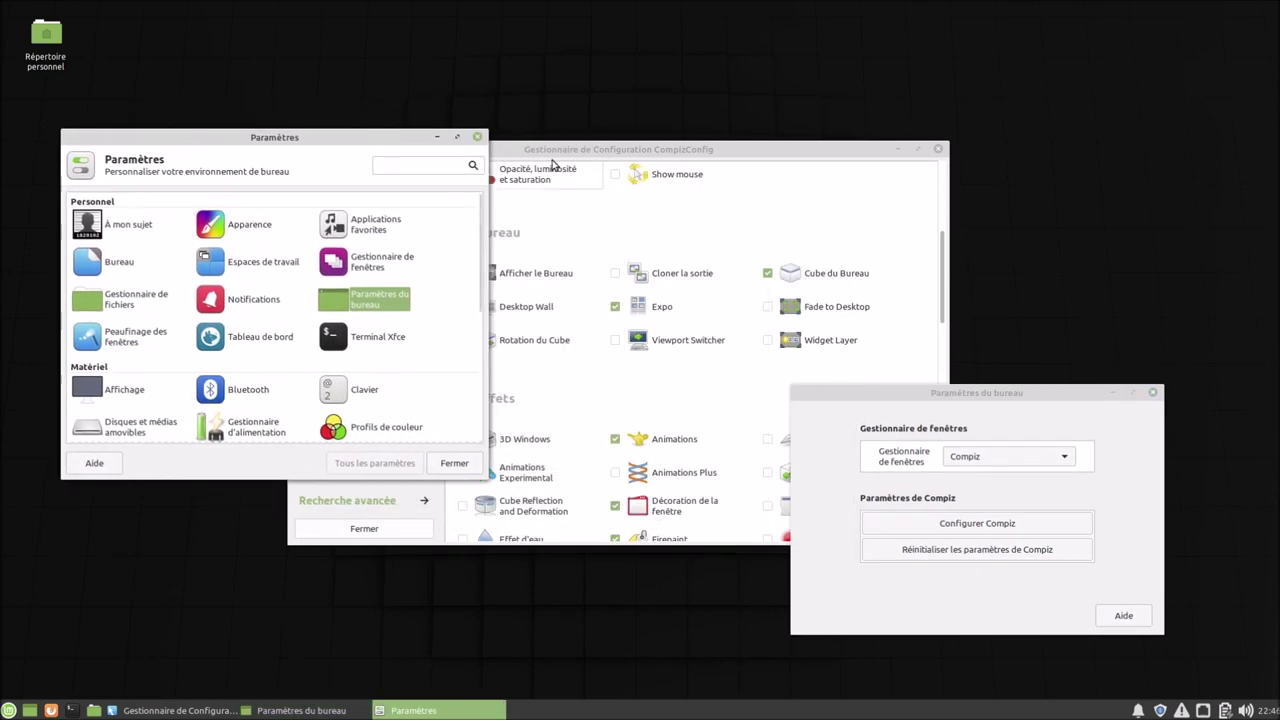
click(562, 157)
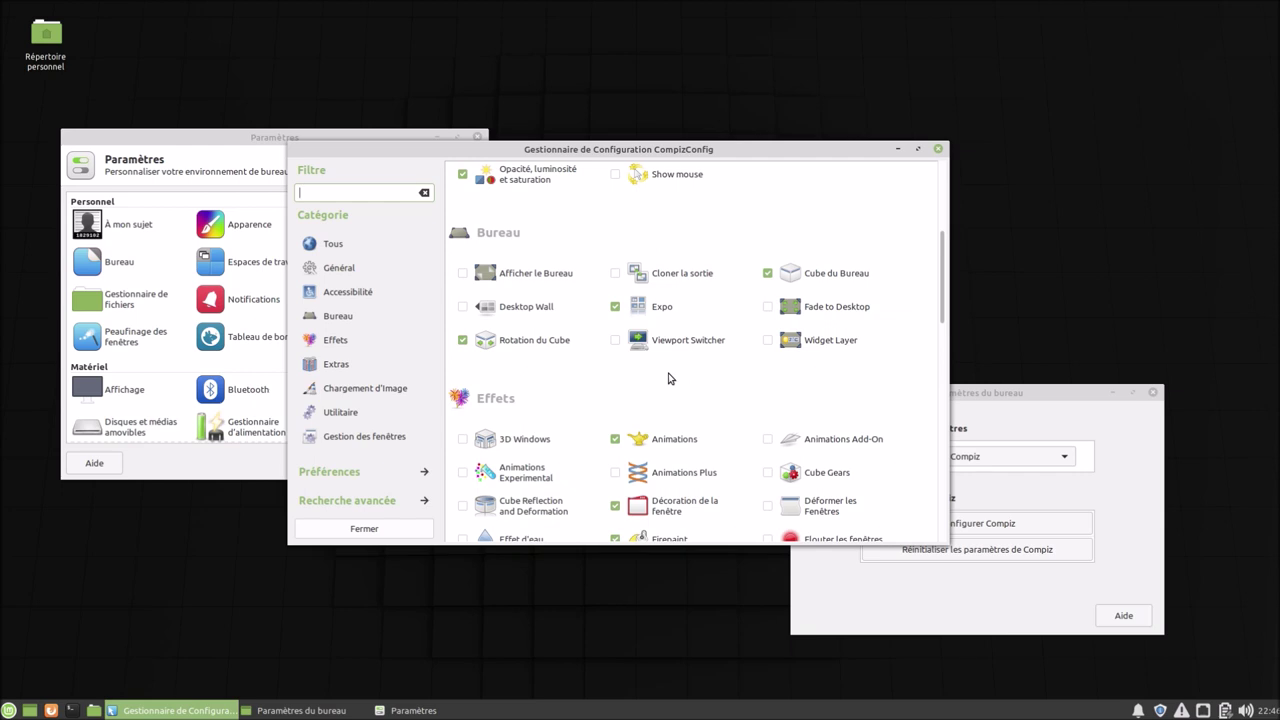
click(252, 140)
click(478, 138)
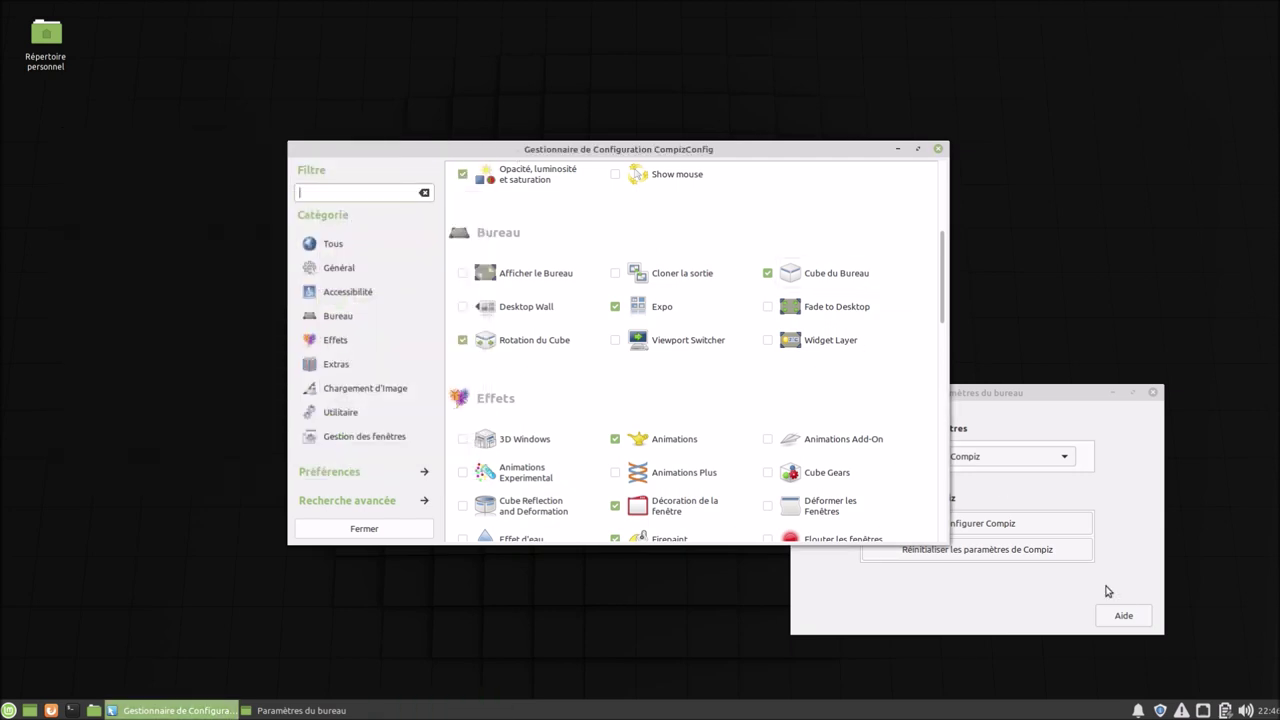
click(1153, 393)
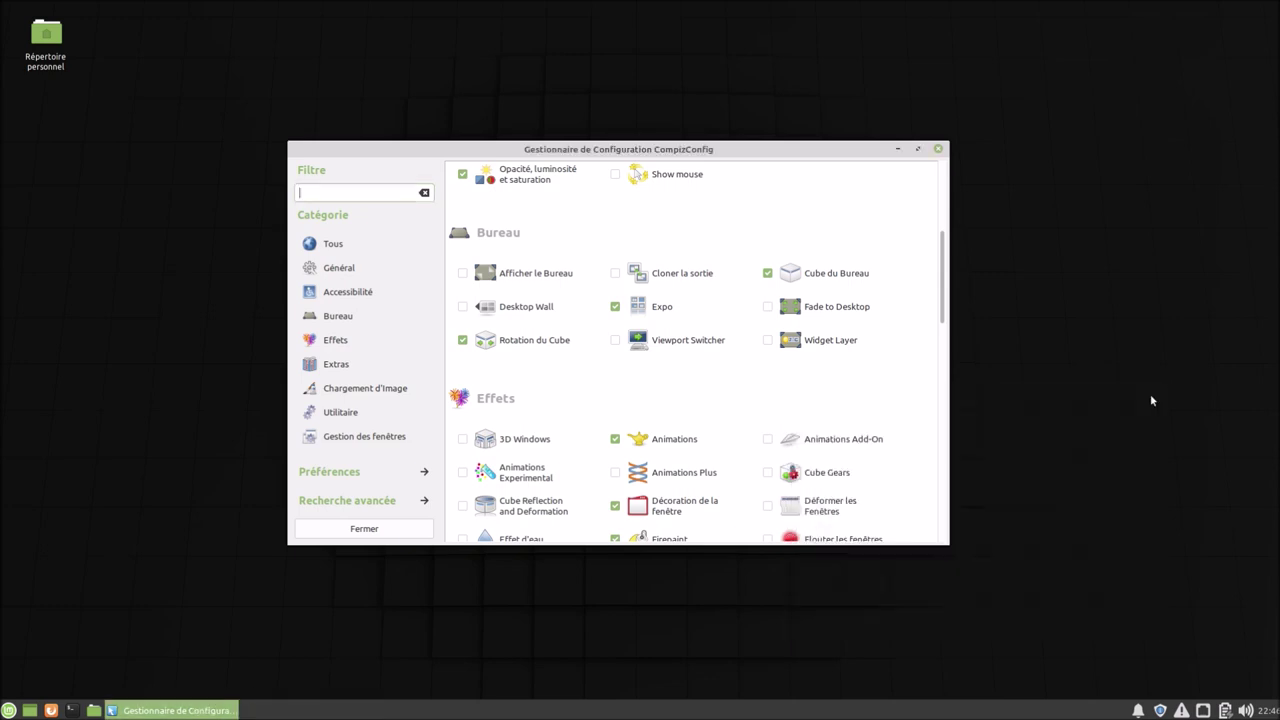
Test the window animations with a file manager window: open, move, maximize, restore, minimize, reopen and close it.
click(92, 710)
drag(290, 8, 354, 87)
click(459, 89)
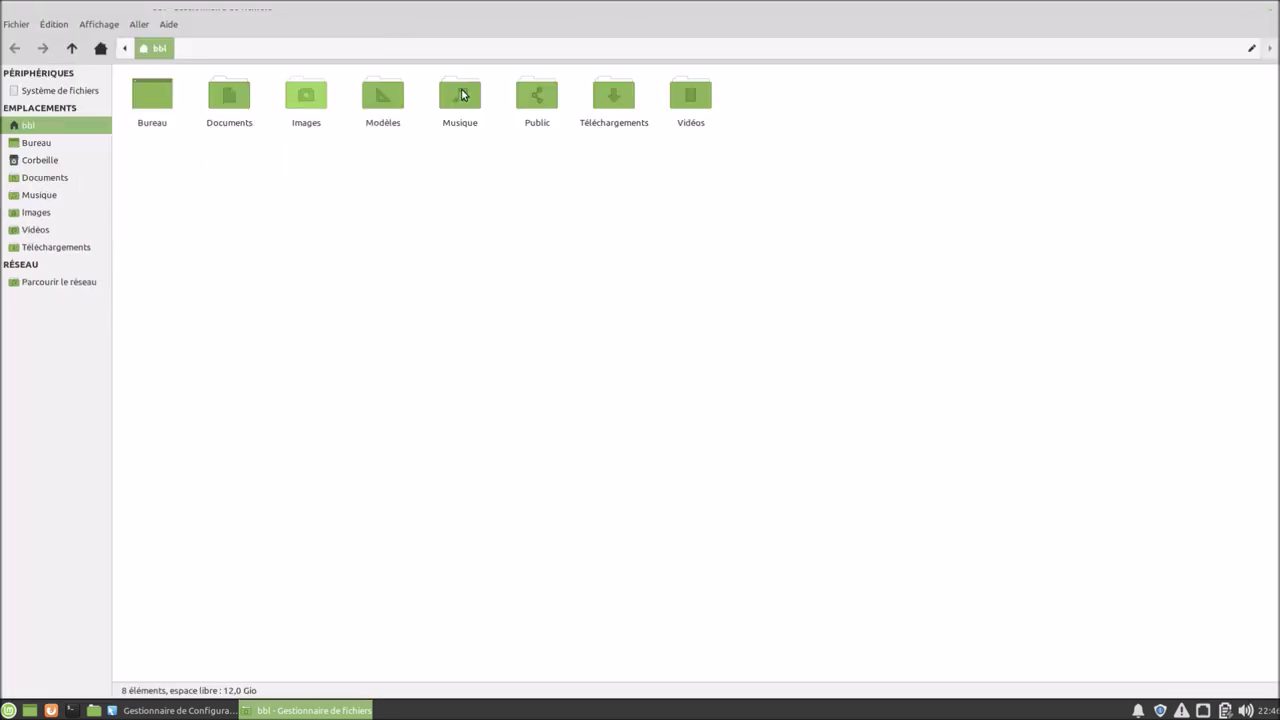
click(1252, 8)
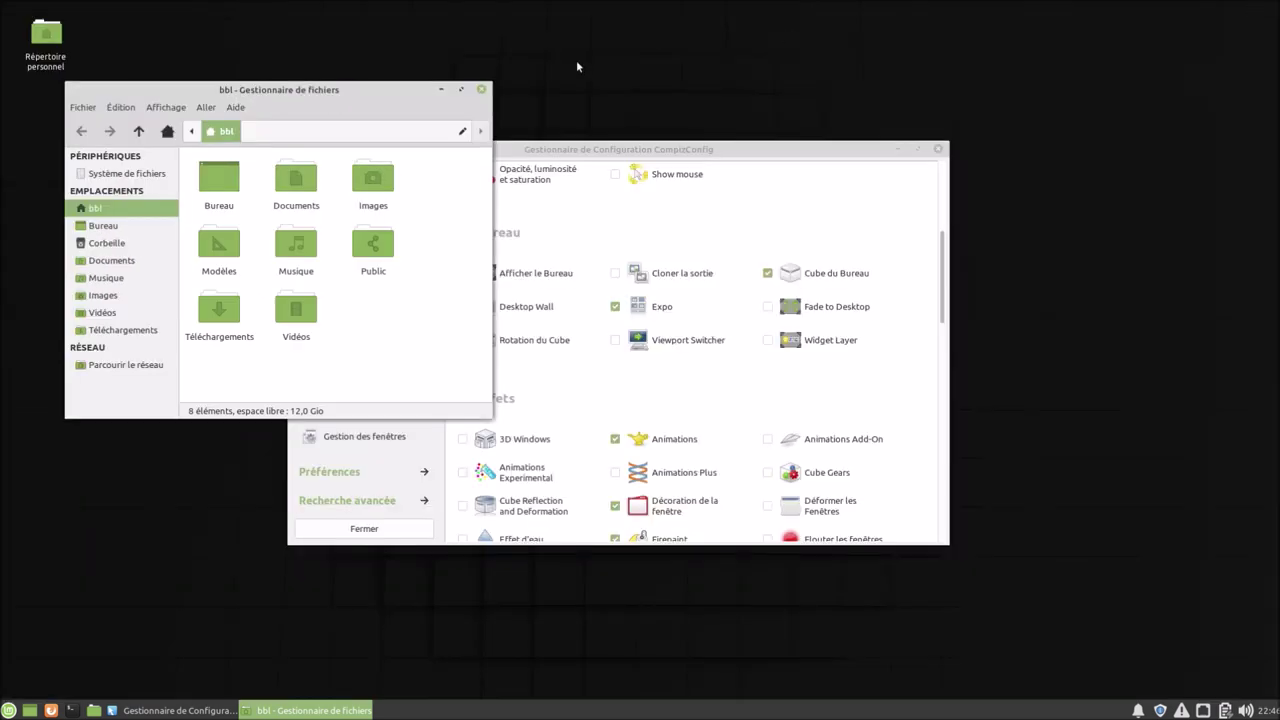
click(444, 91)
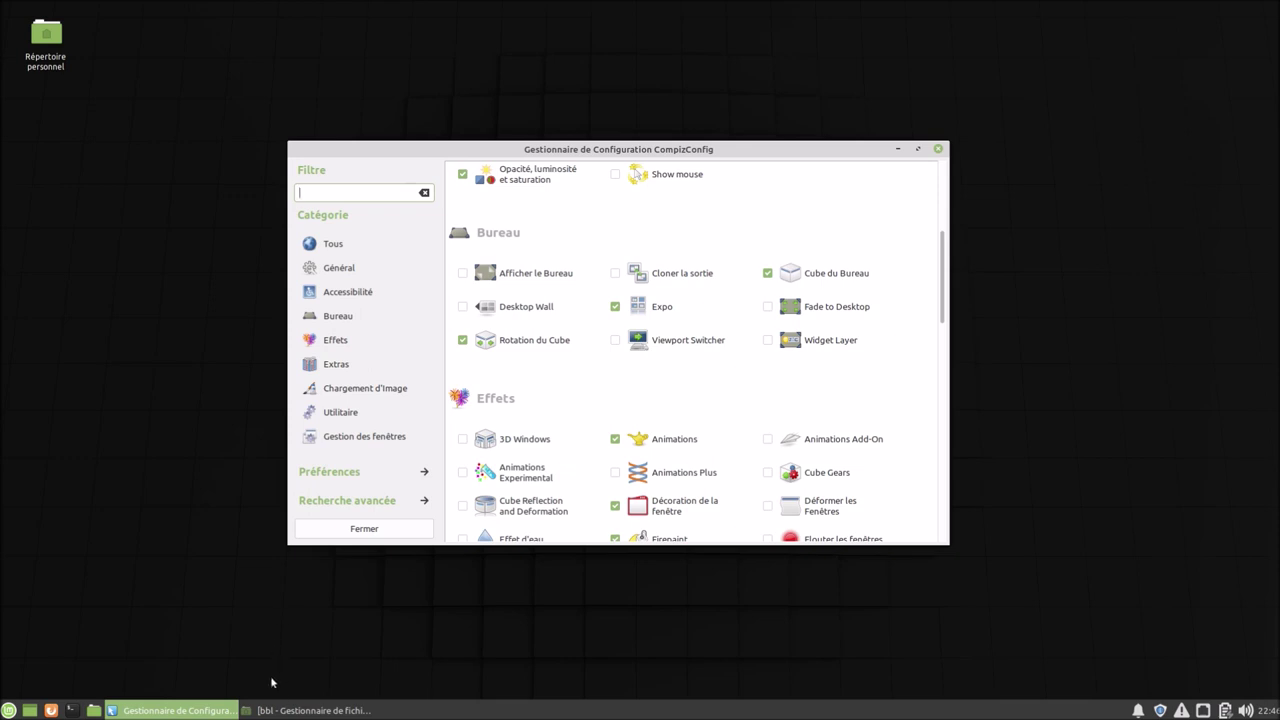
click(282, 708)
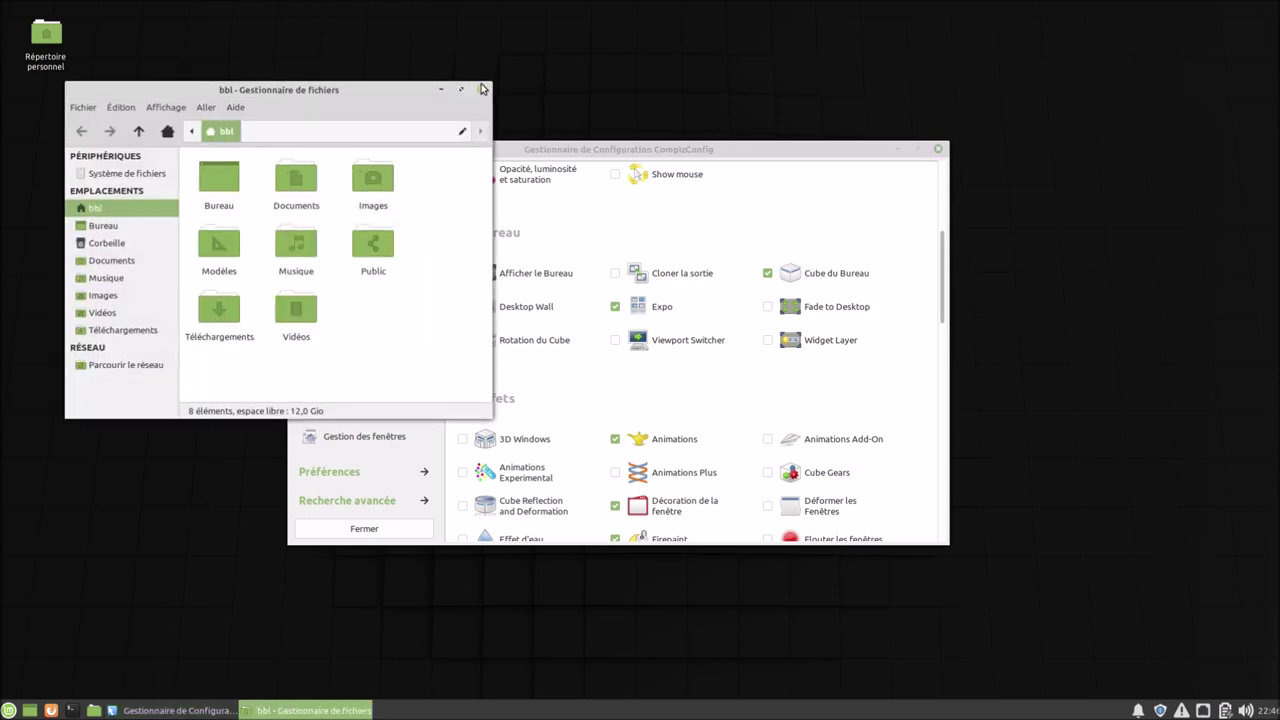
click(483, 90)
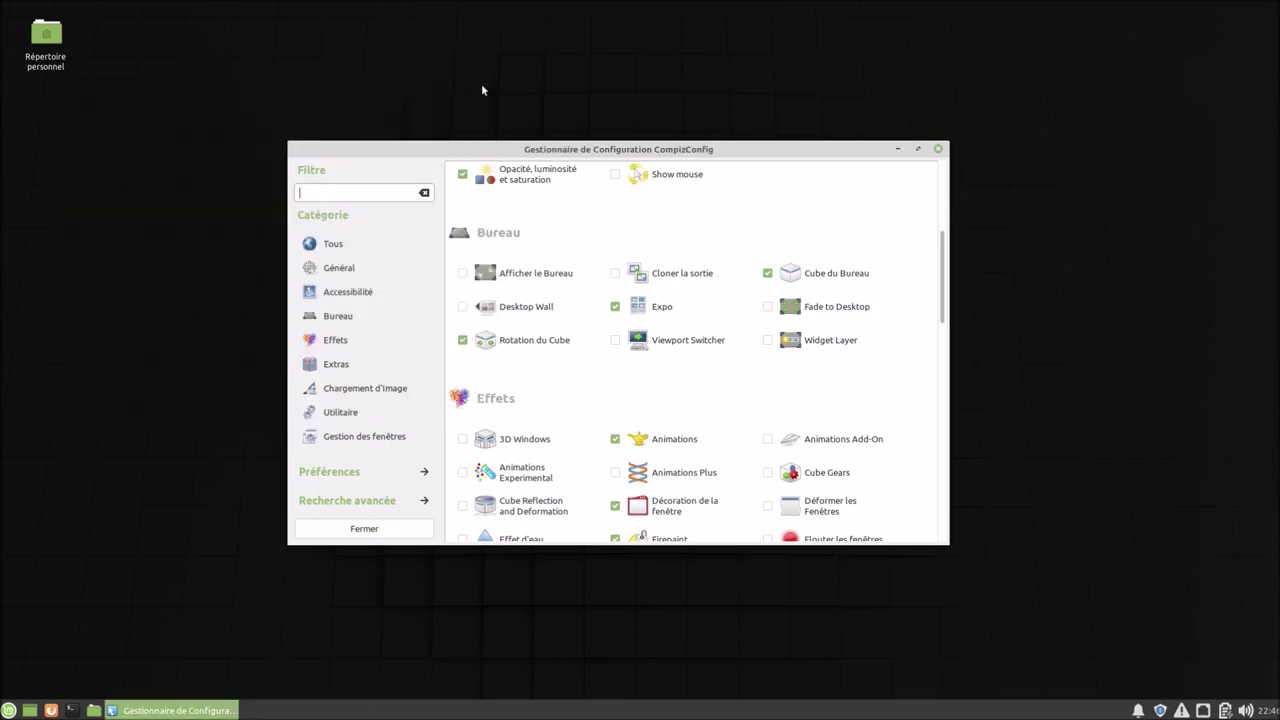
Place a new file manager window and the CompizConfig window side by side, and open the Animations extension's settings.
click(94, 710)
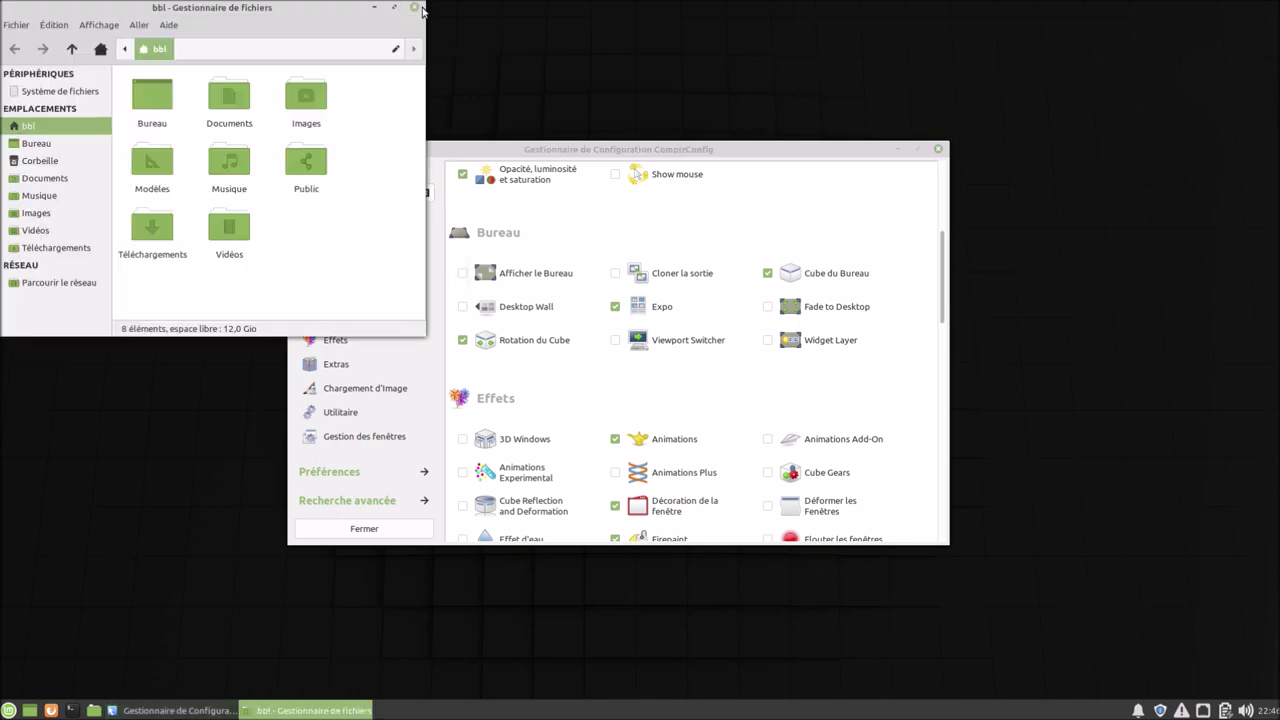
drag(596, 150, 766, 158)
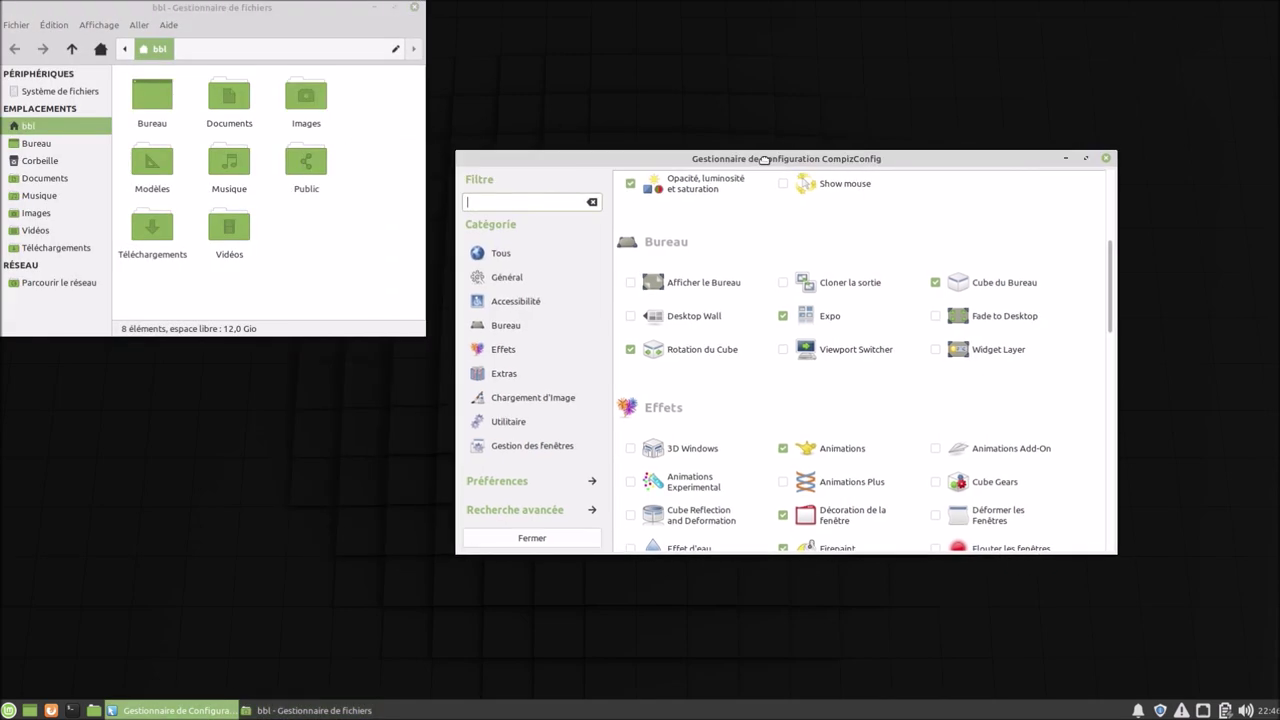
click(835, 452)
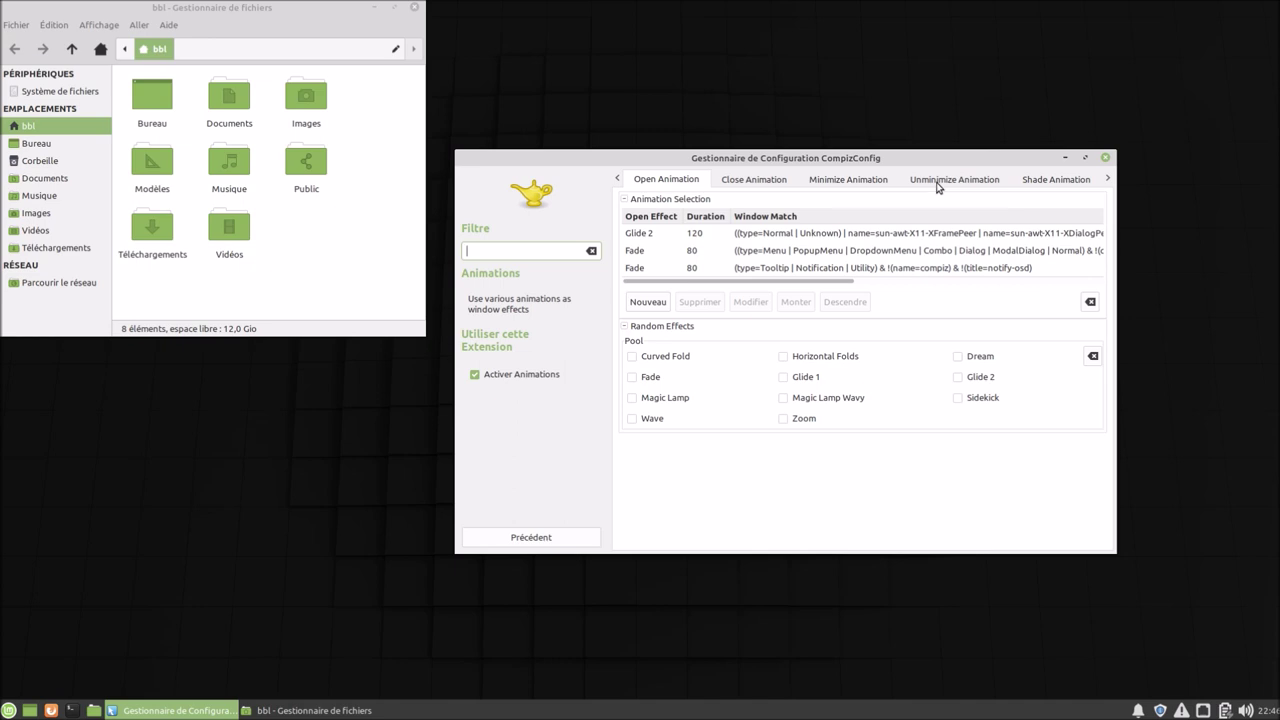
Look through the Animations settings pages, from the open, close, minimize, unminimize, shade and focus animations to Effect Settings.
click(1107, 181)
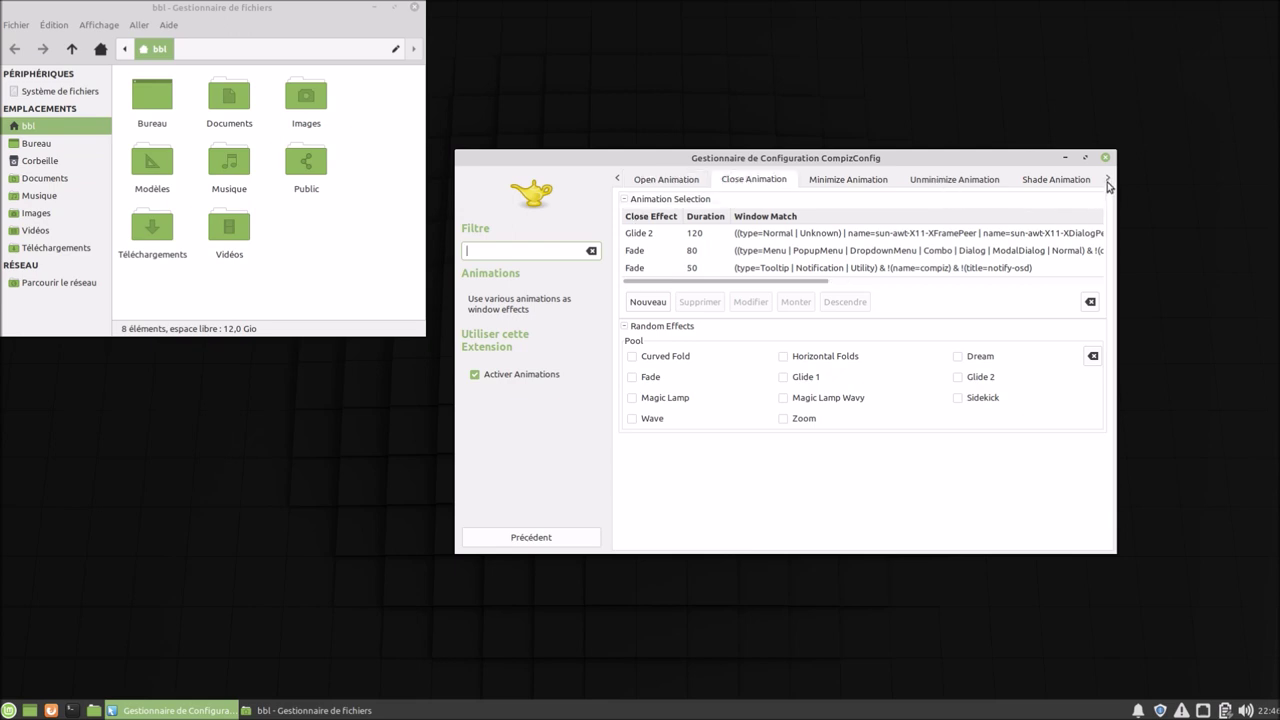
click(1107, 180)
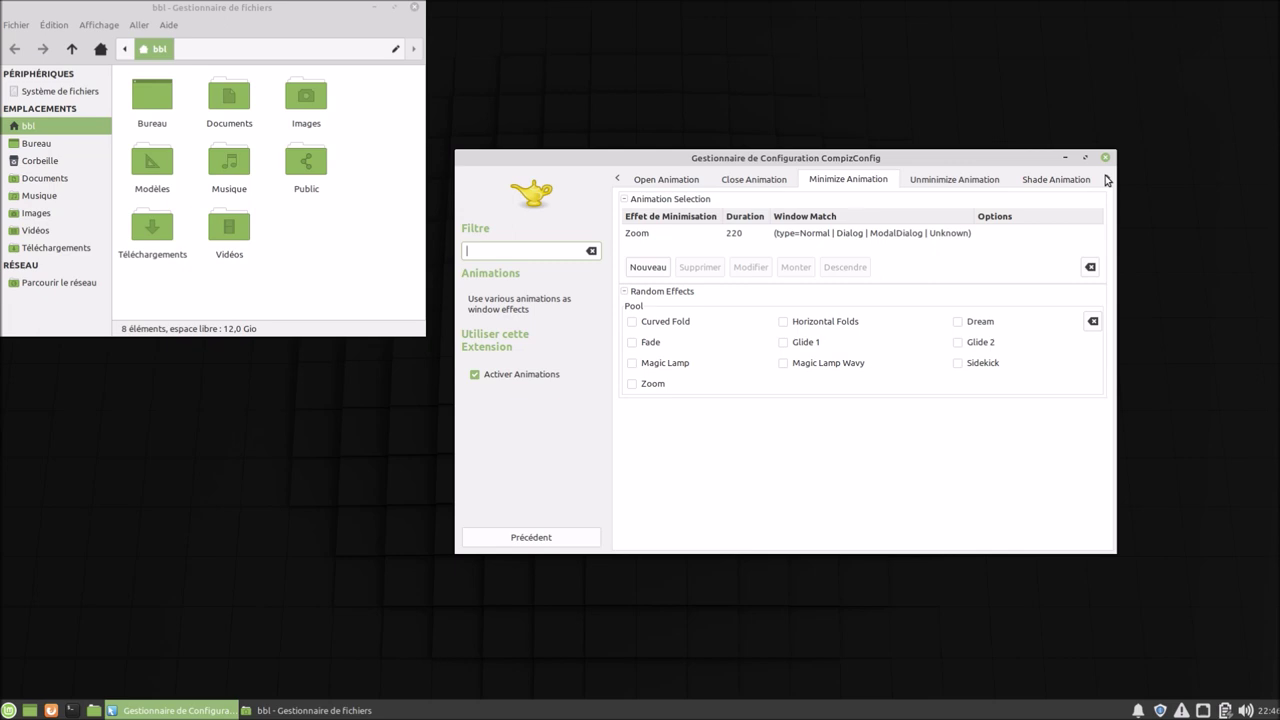
click(1107, 180)
click(1107, 180)
click(1107, 180)
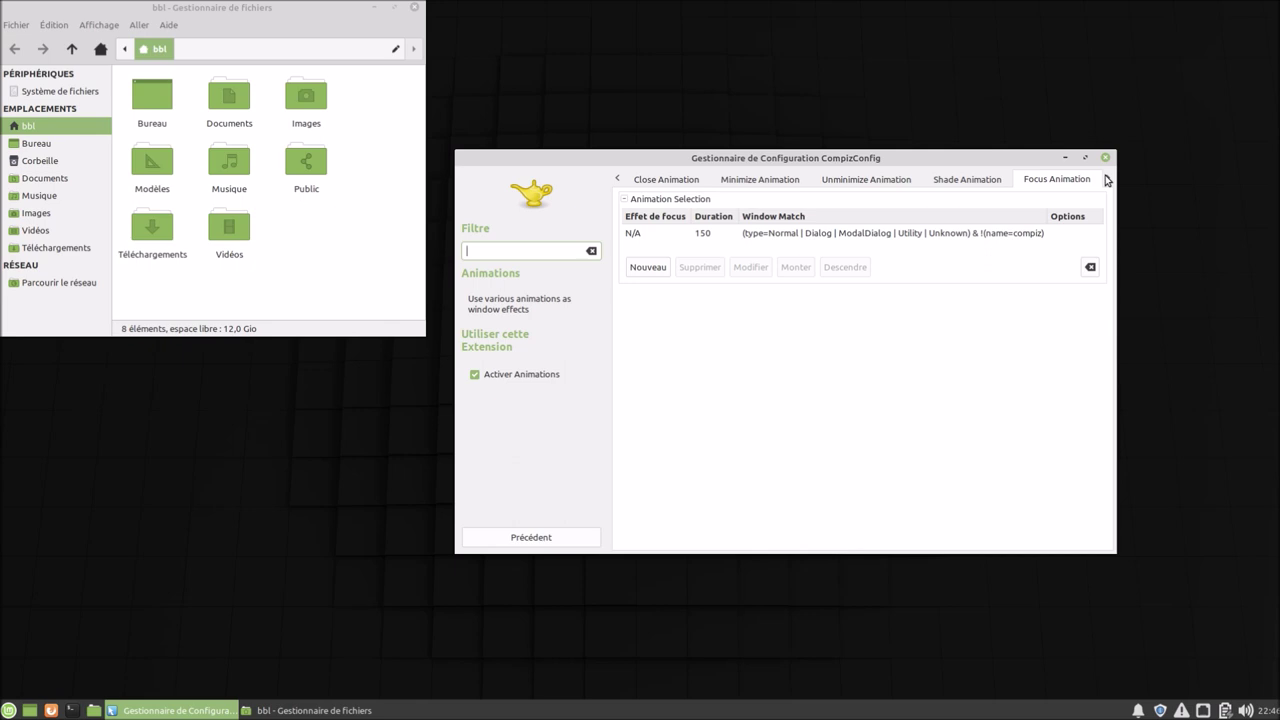
click(1107, 180)
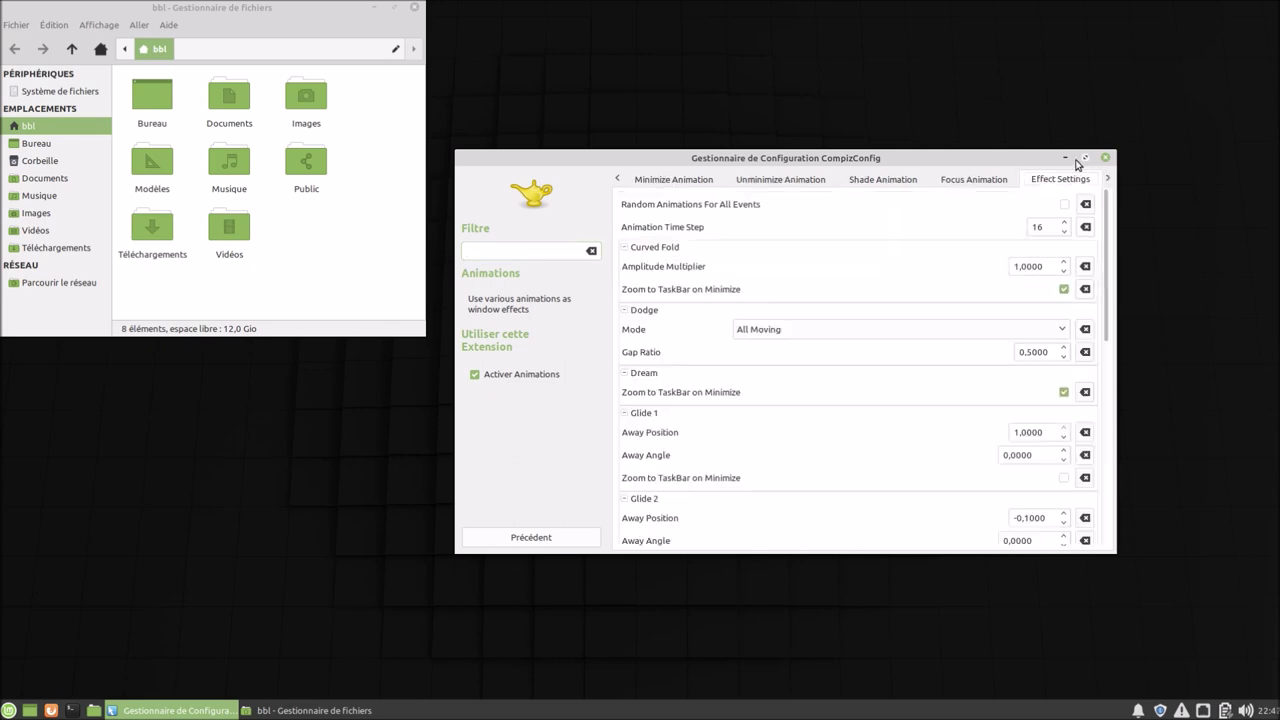
click(620, 181)
click(620, 181)
click(620, 181)
click(620, 181)
click(620, 181)
click(620, 181)
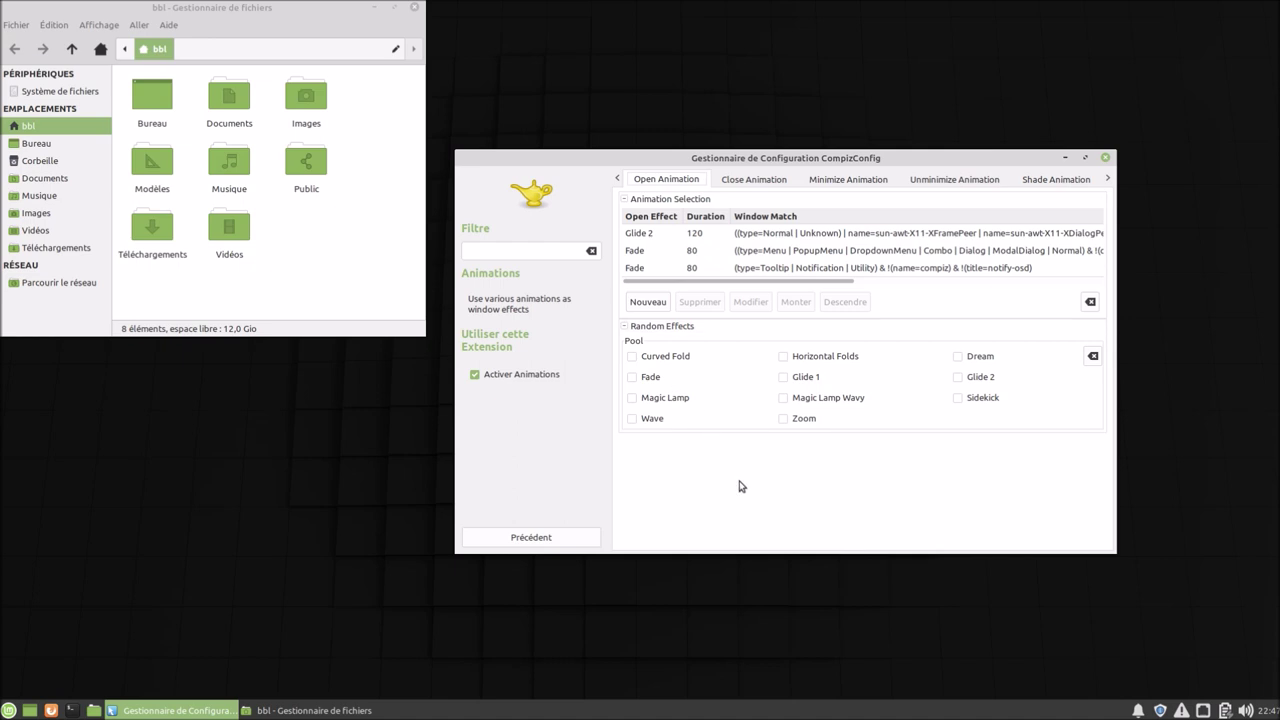
click(743, 180)
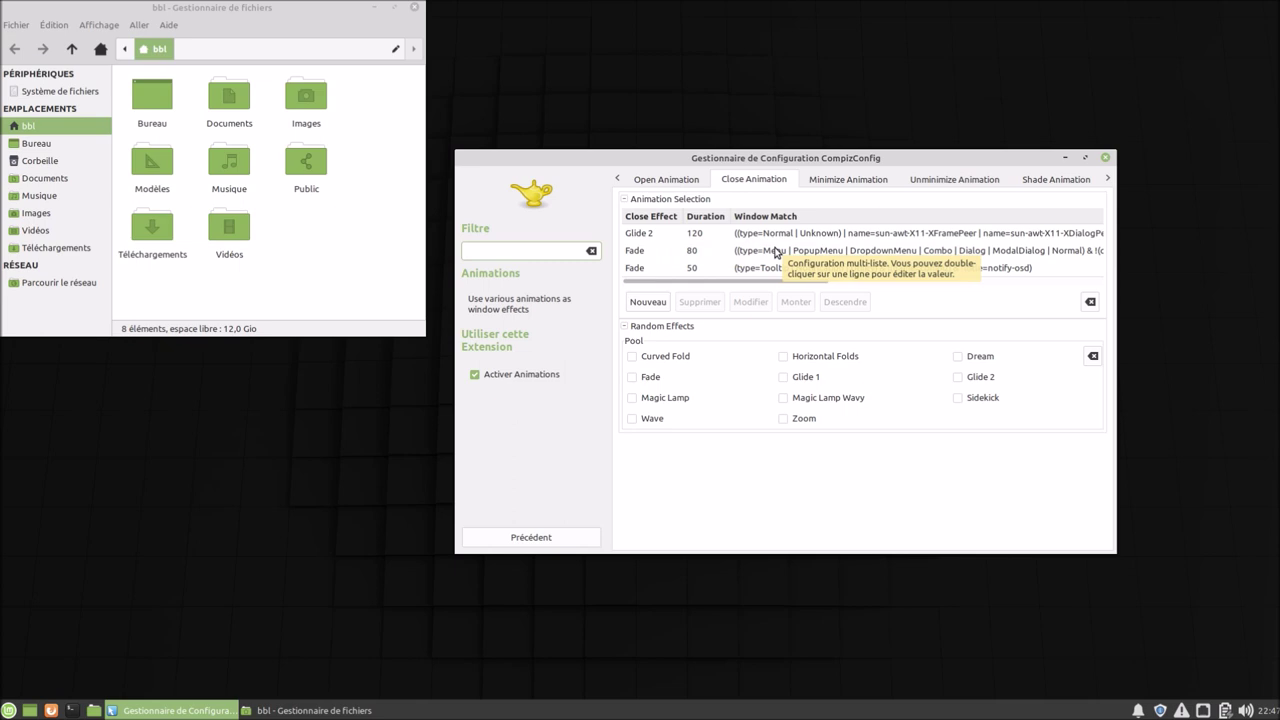
click(1042, 184)
click(930, 180)
click(866, 178)
click(754, 180)
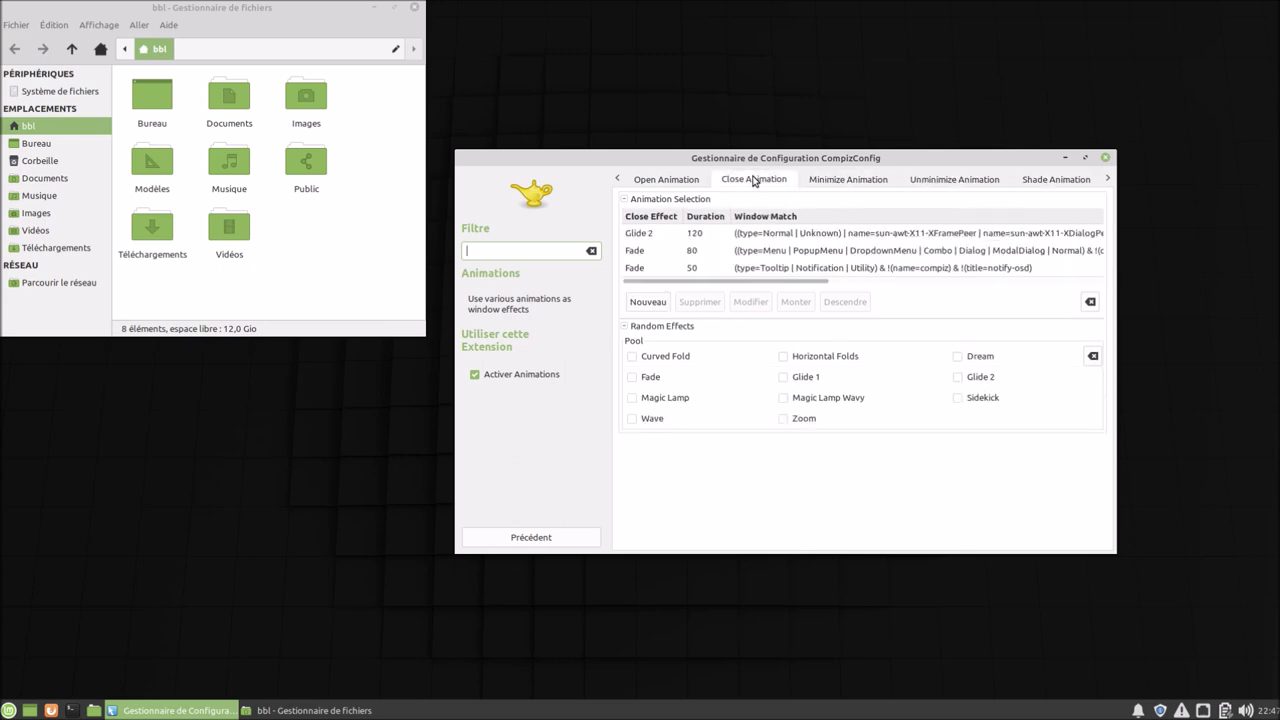
Set the open animation for normal windows to the Wave effect with a duration of 600.
click(675, 185)
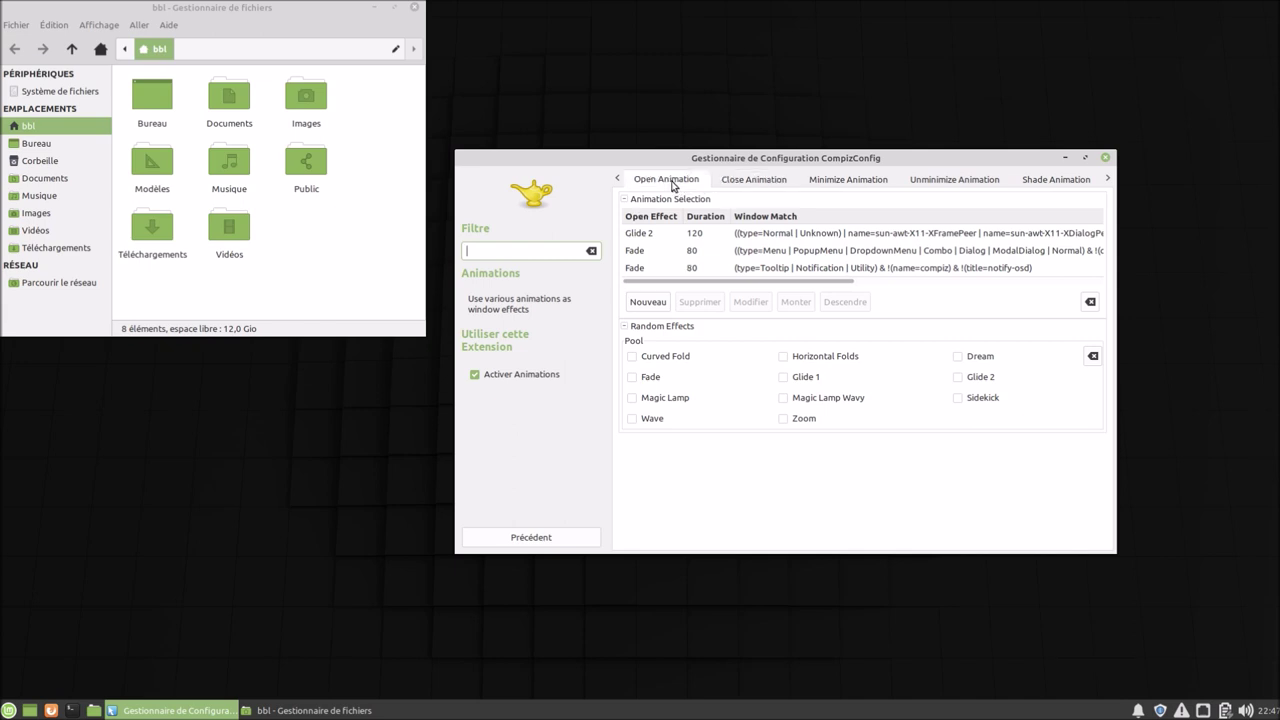
double_click(638, 234)
drag(245, 14, 305, 350)
click(313, 367)
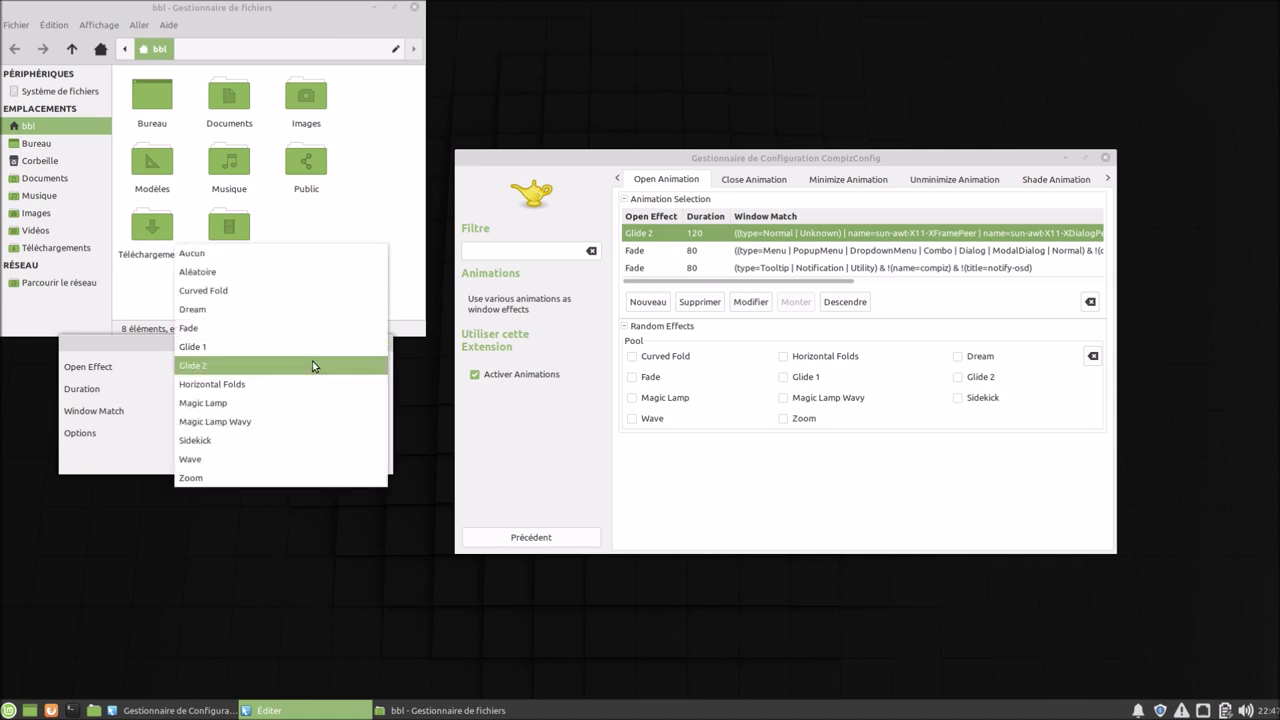
click(280, 460)
drag(363, 391, 333, 387)
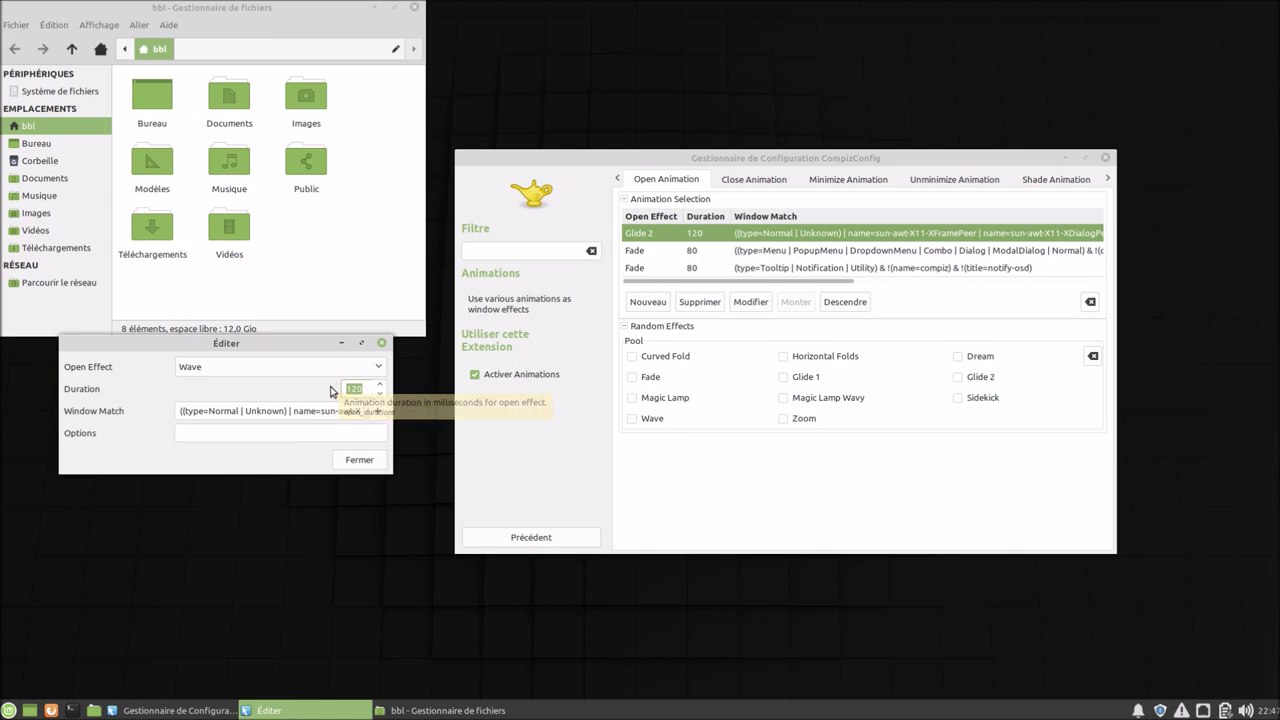
text(600)
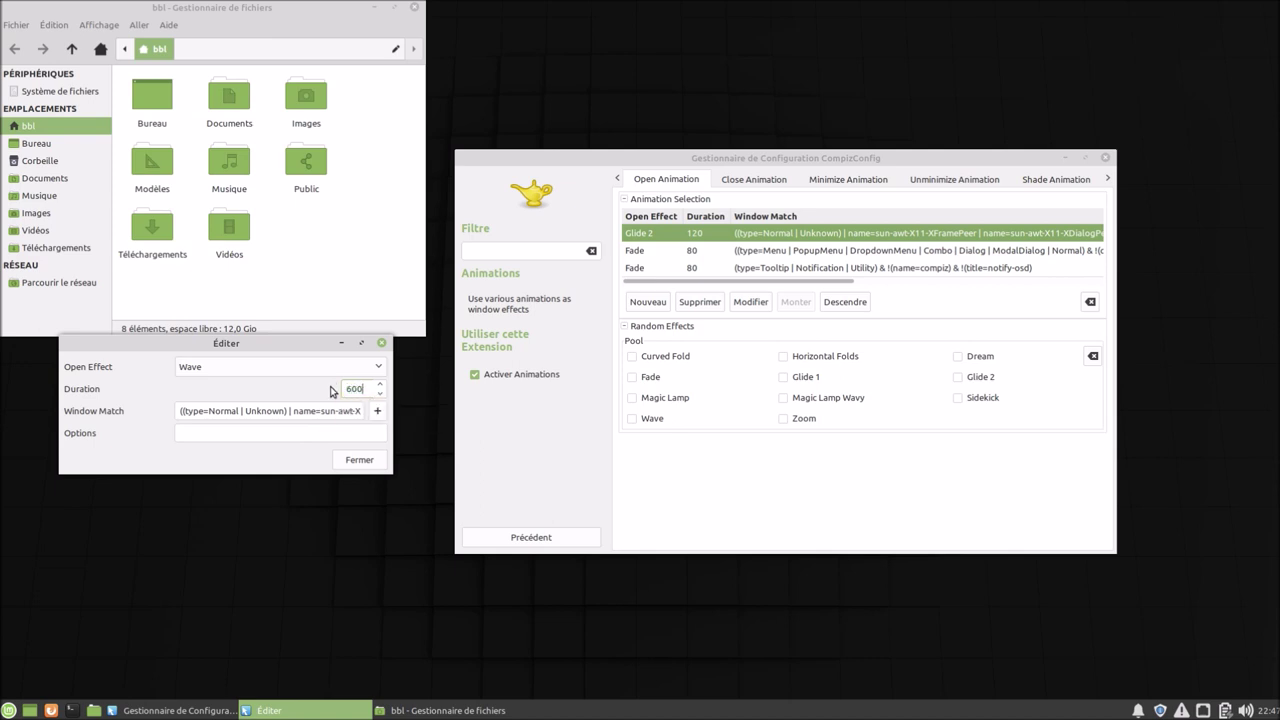
click(378, 459)
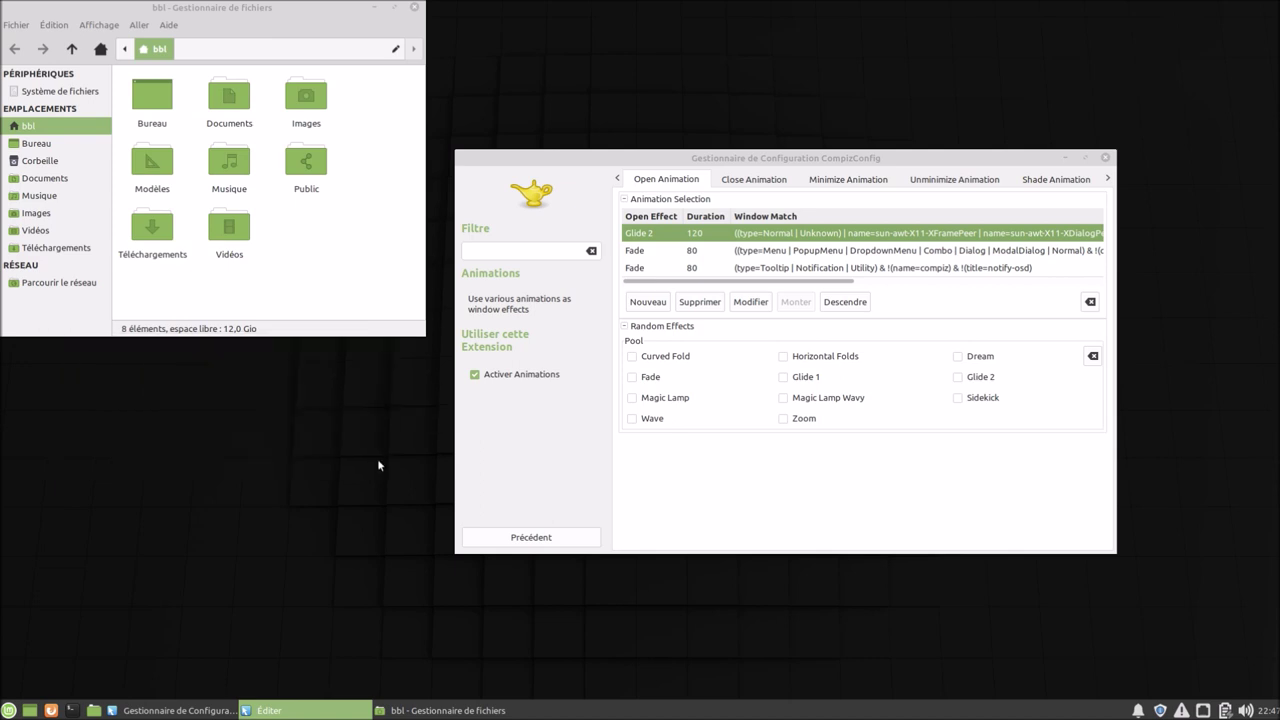
Test the Wave open animation by closing and reopening the file manager window.
click(95, 711)
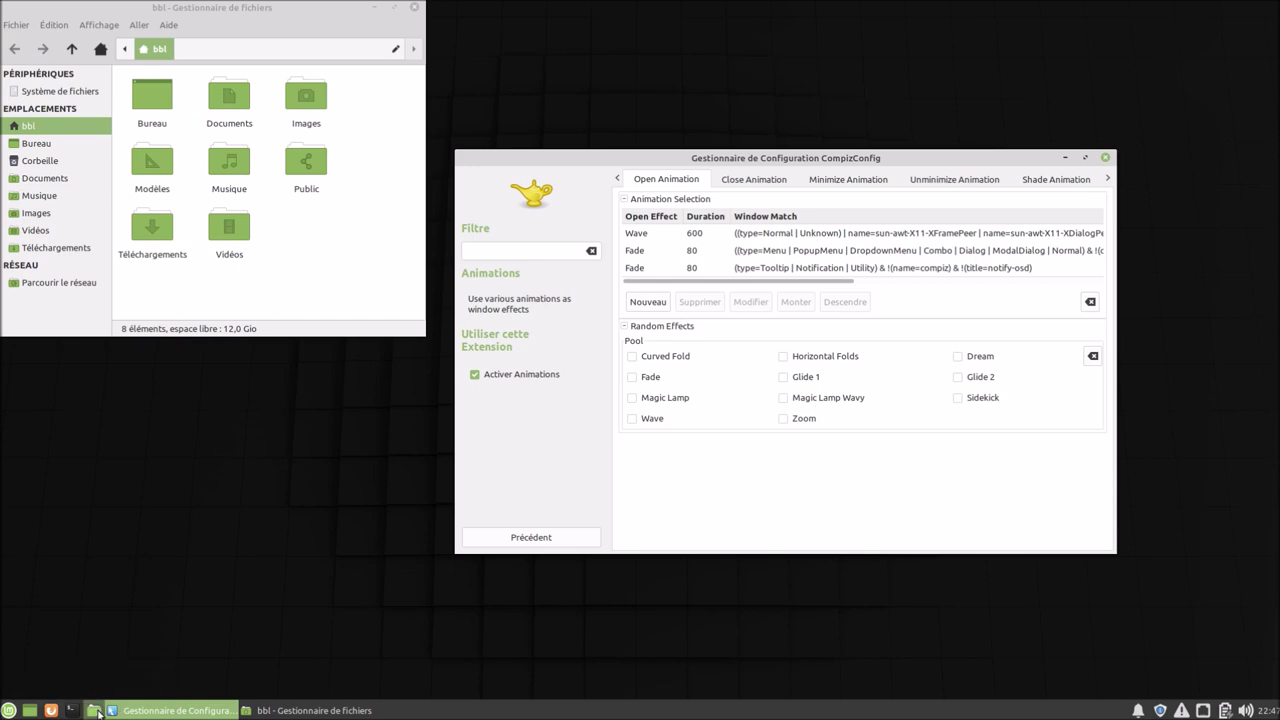
click(414, 8)
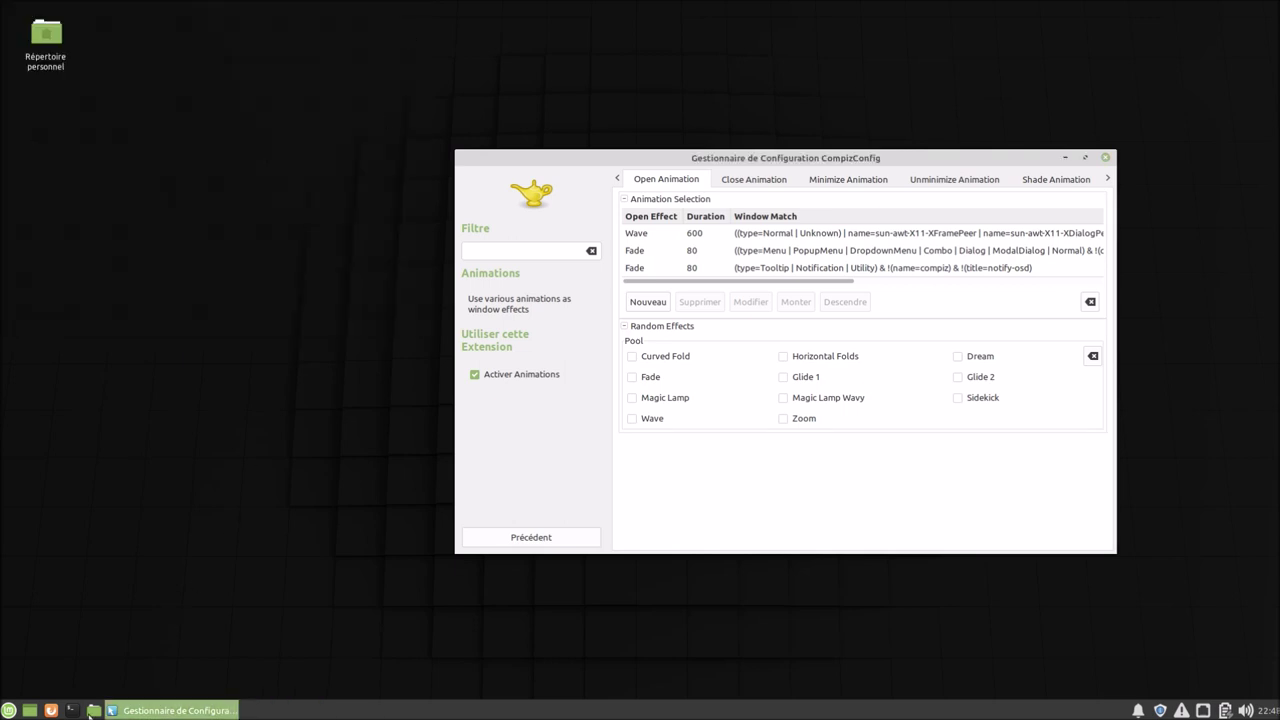
click(94, 711)
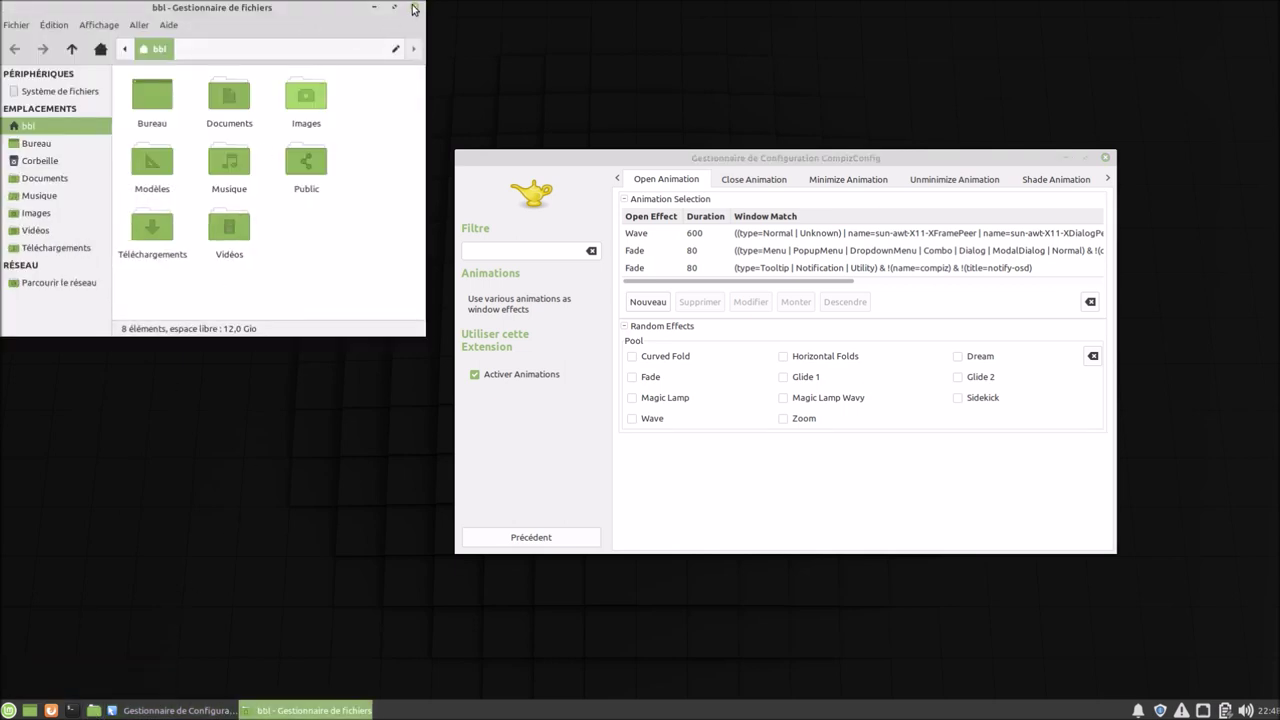
Set the close animation for normal windows to the Curved Fold effect with a duration of 600.
click(739, 184)
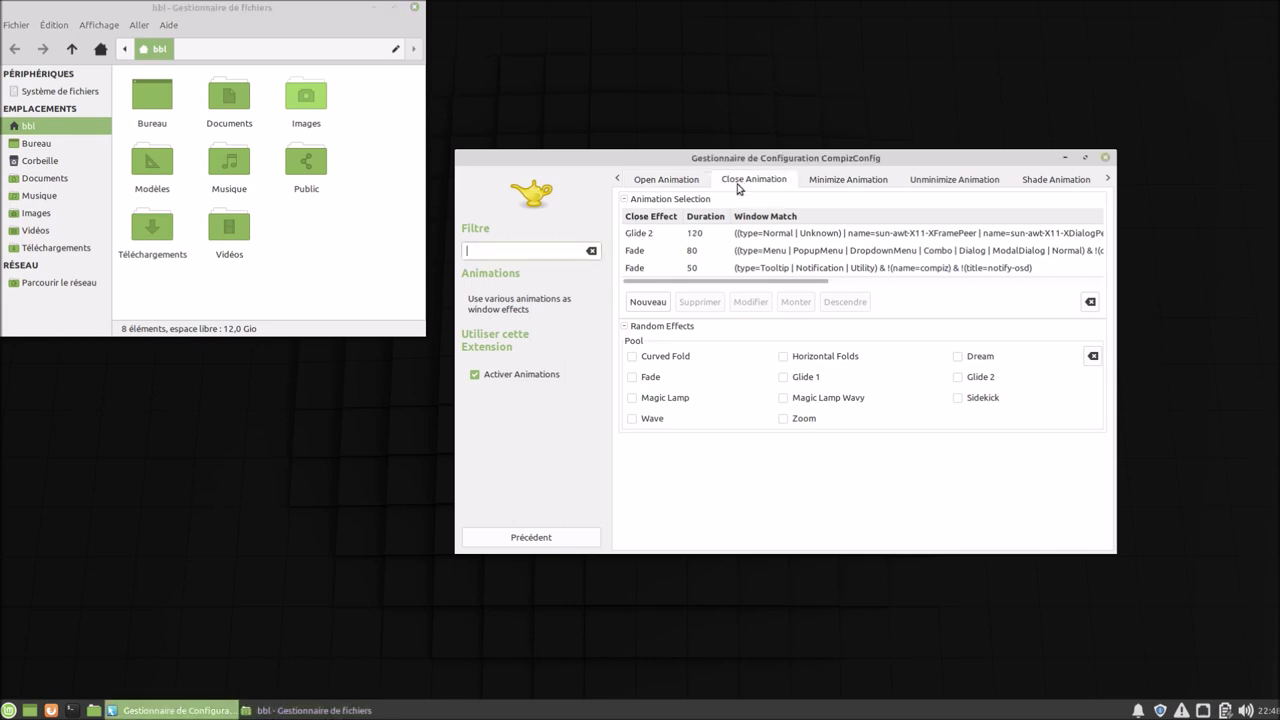
double_click(645, 236)
click(229, 28)
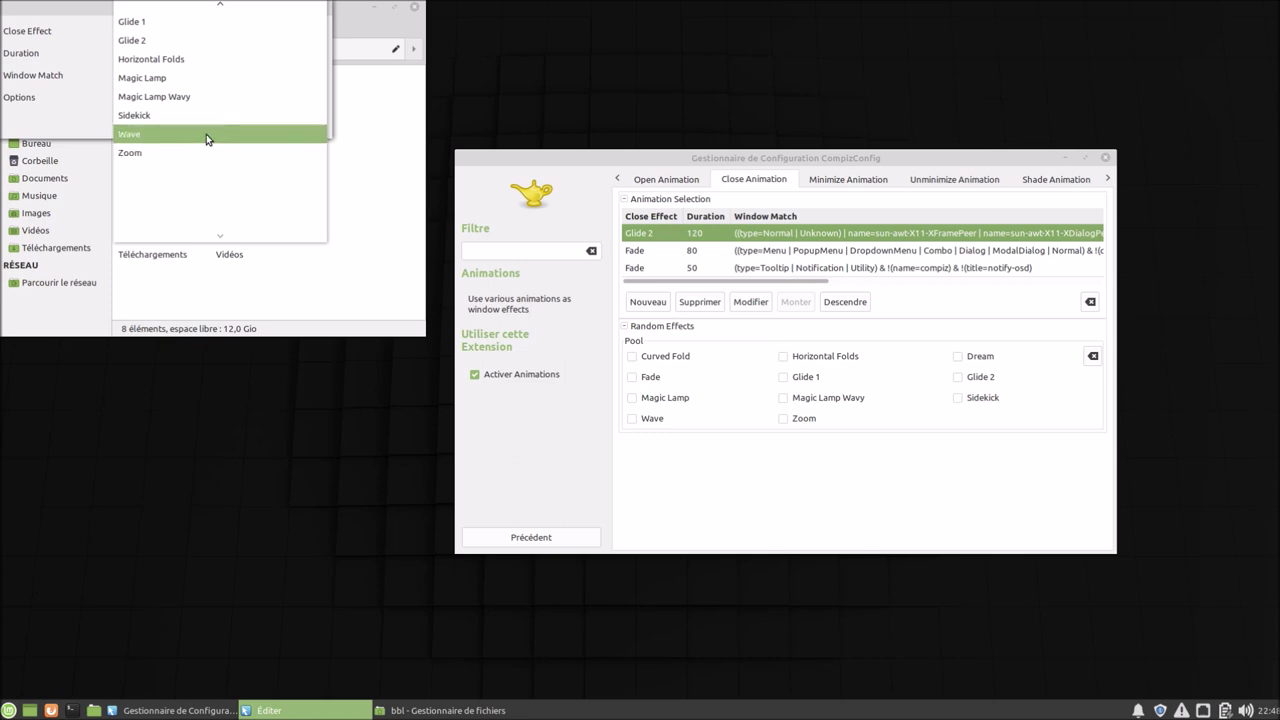
mouse_move(220, 6)
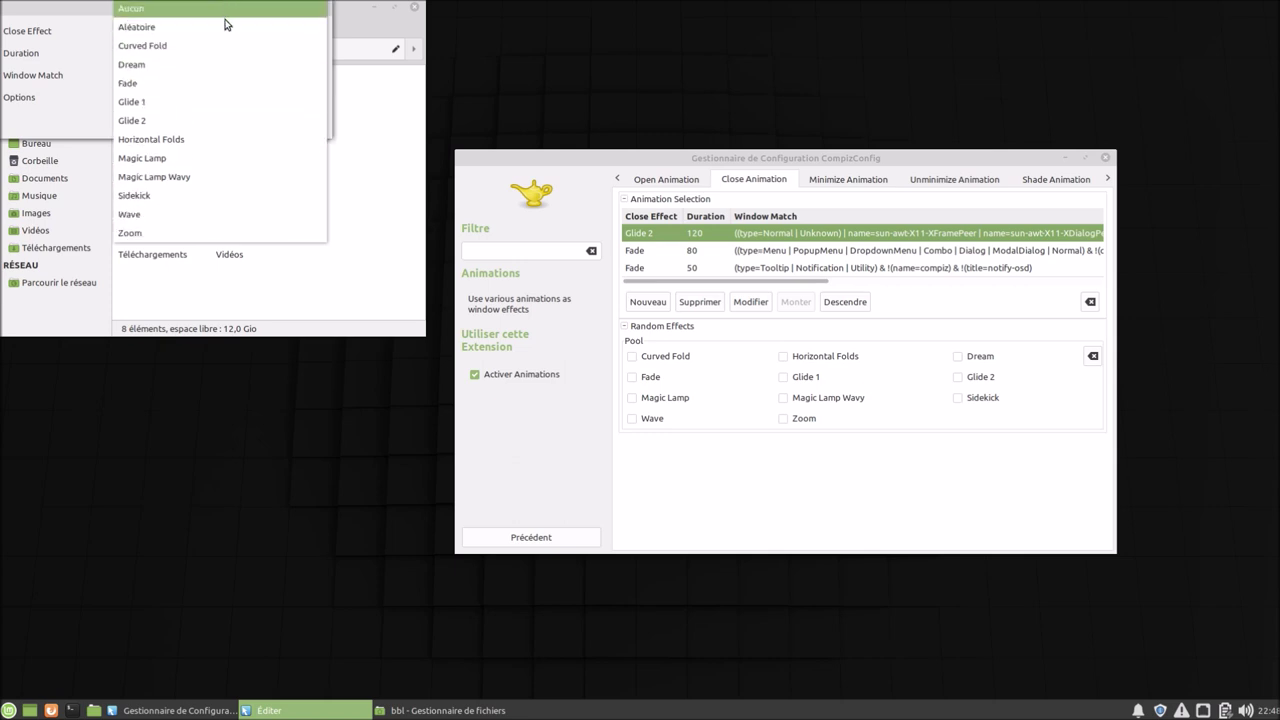
click(223, 45)
drag(304, 55, 265, 49)
text(6)
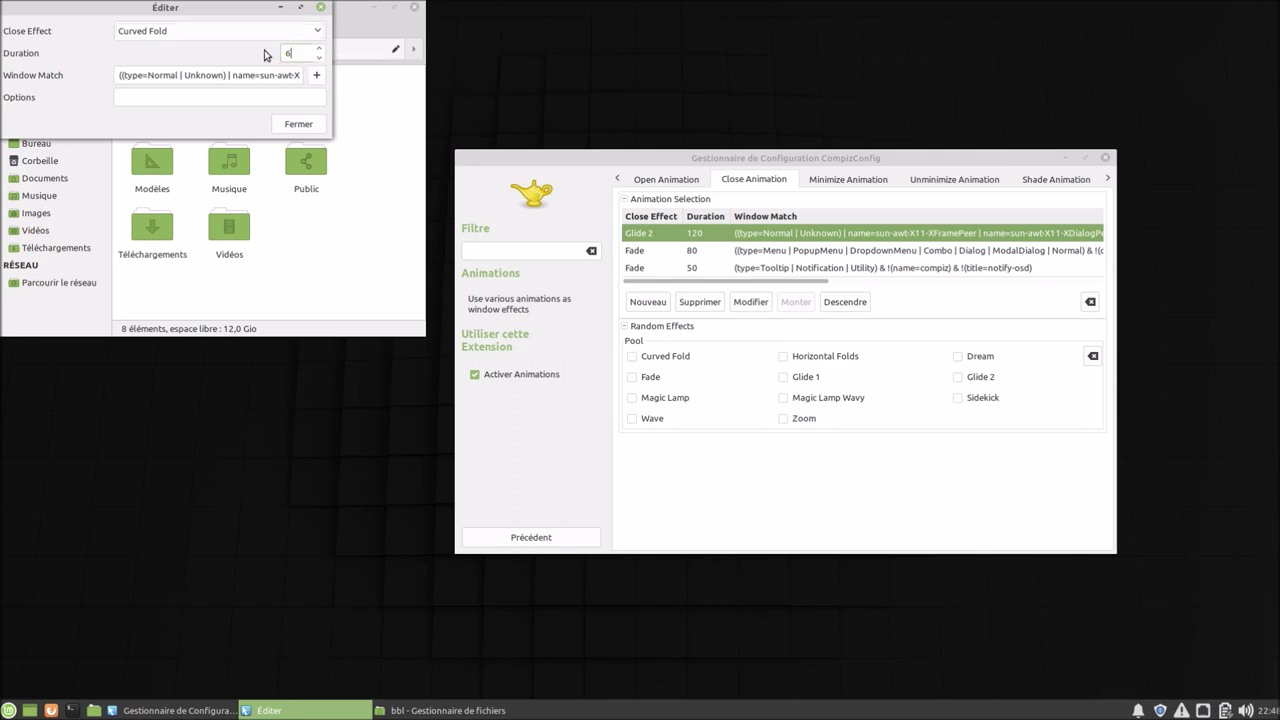
text(00)
click(298, 124)
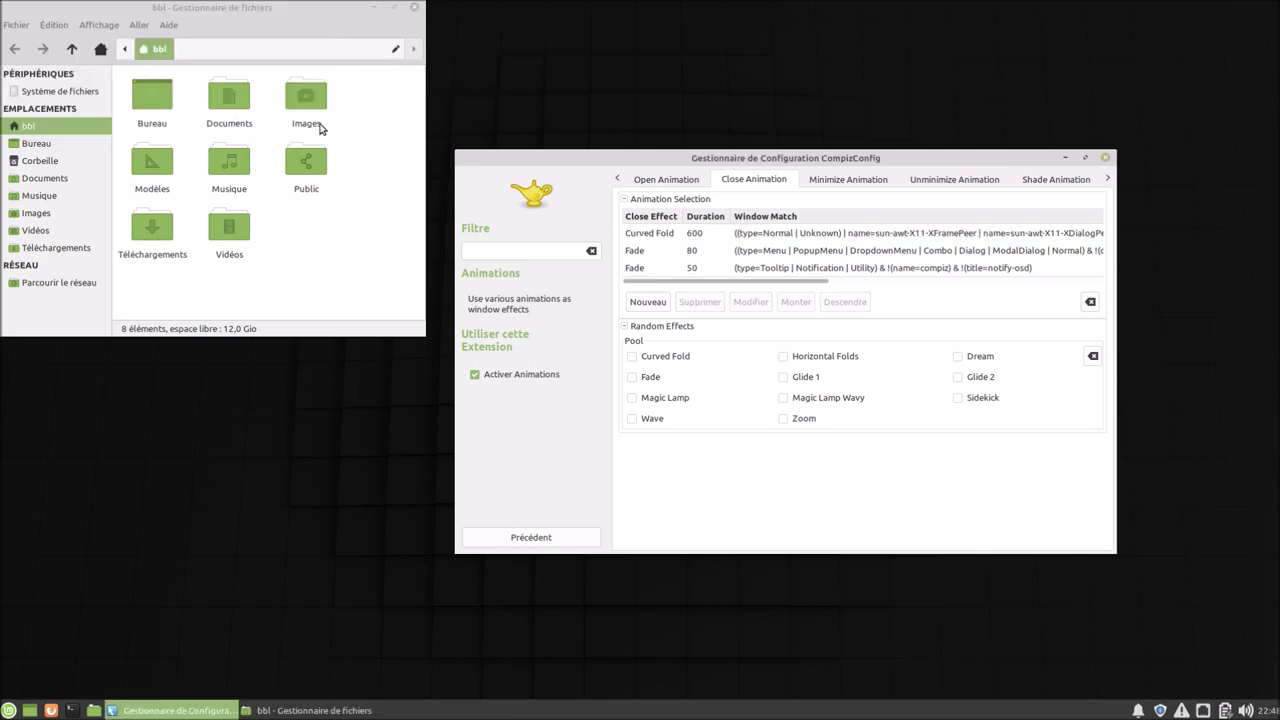
Test the Curved Fold close animation by closing, reopening and closing the file manager window again.
click(417, 9)
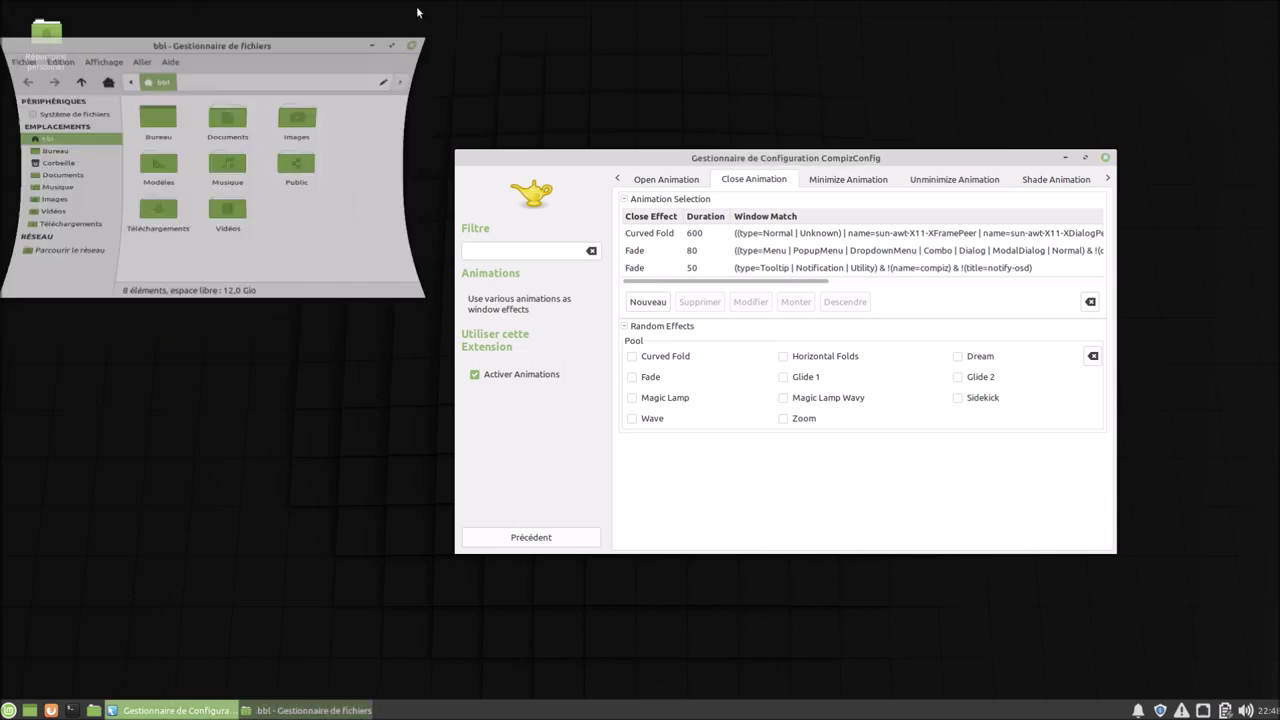
click(94, 711)
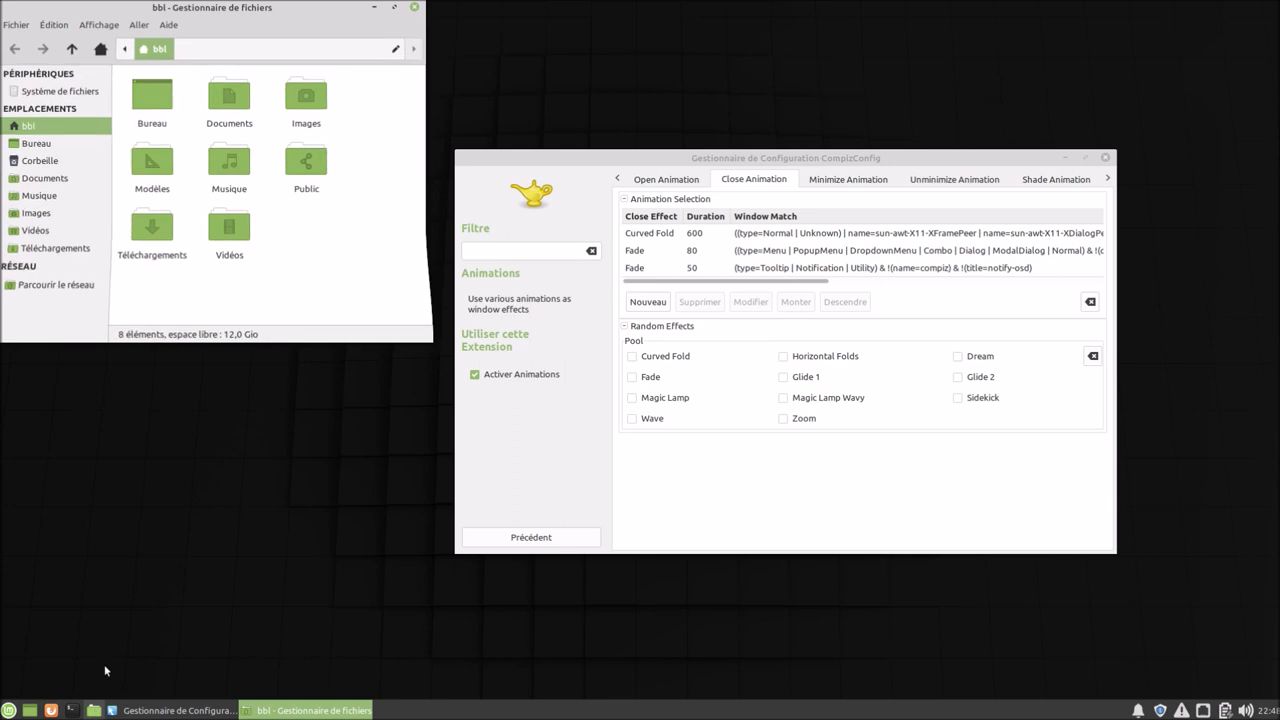
click(417, 9)
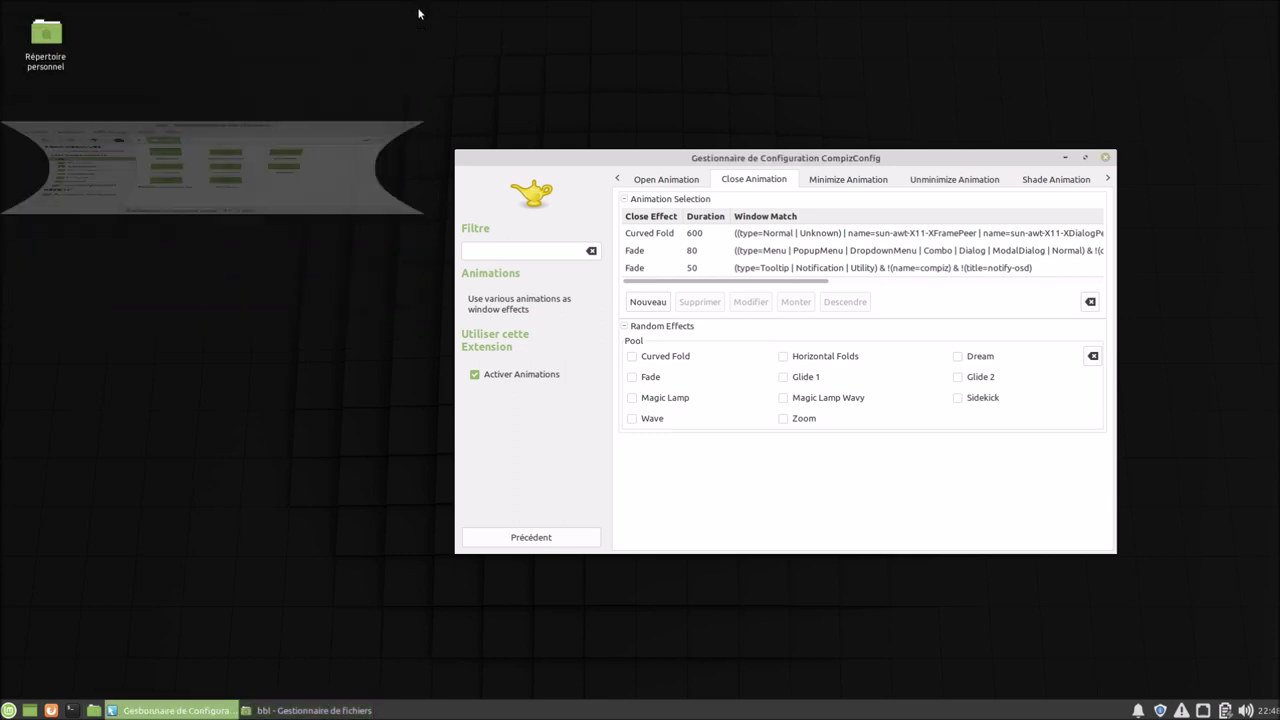
Set the minimize animation to the Magic Lamp effect with a duration of 600.
click(849, 180)
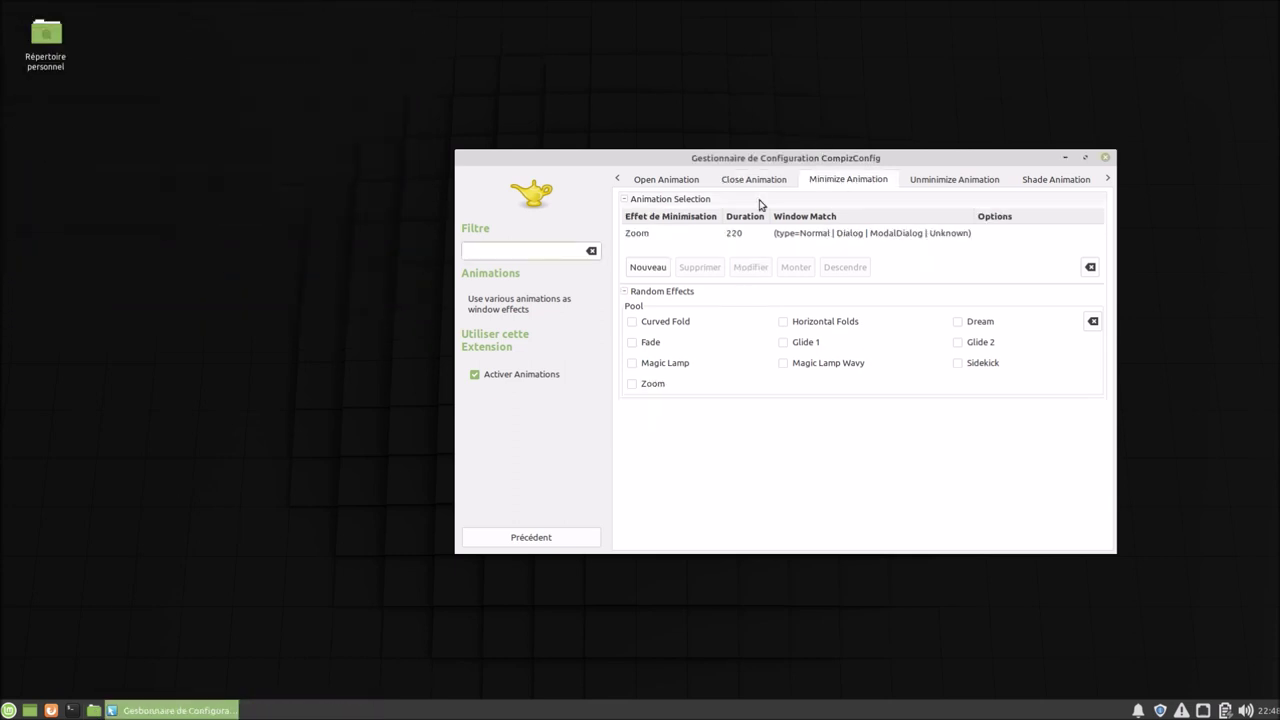
double_click(643, 236)
click(227, 33)
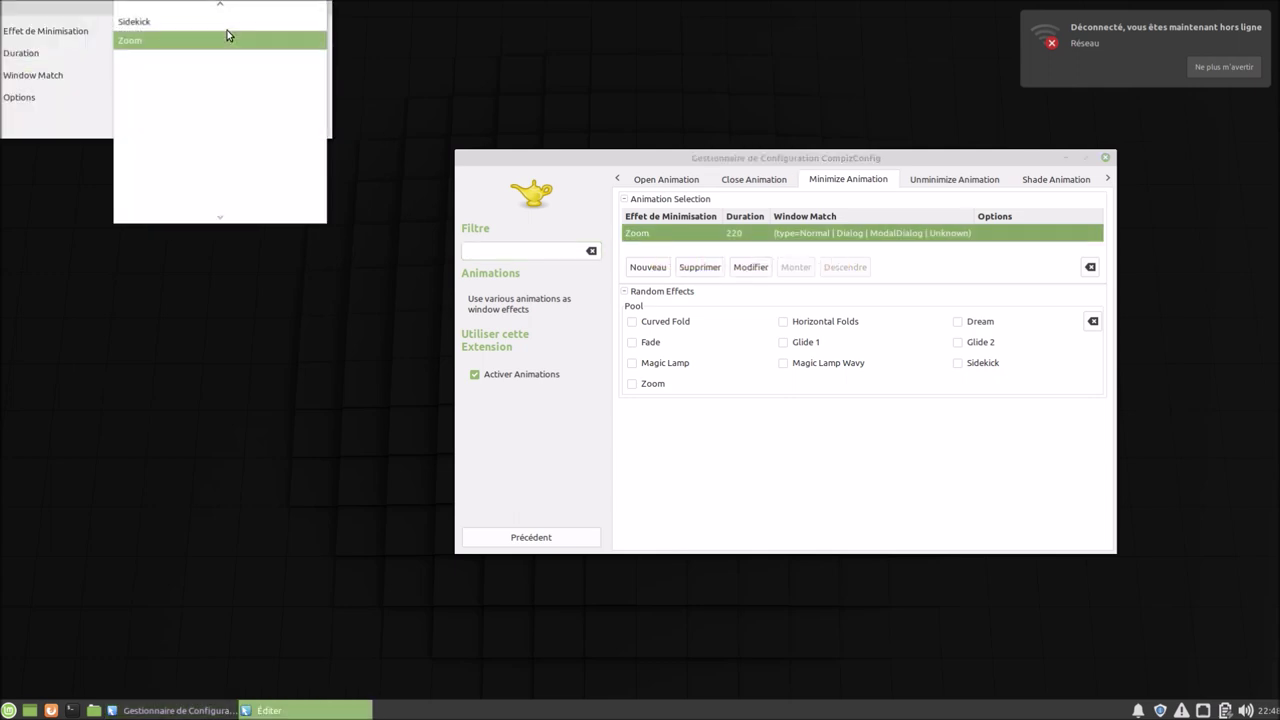
mouse_move(228, 6)
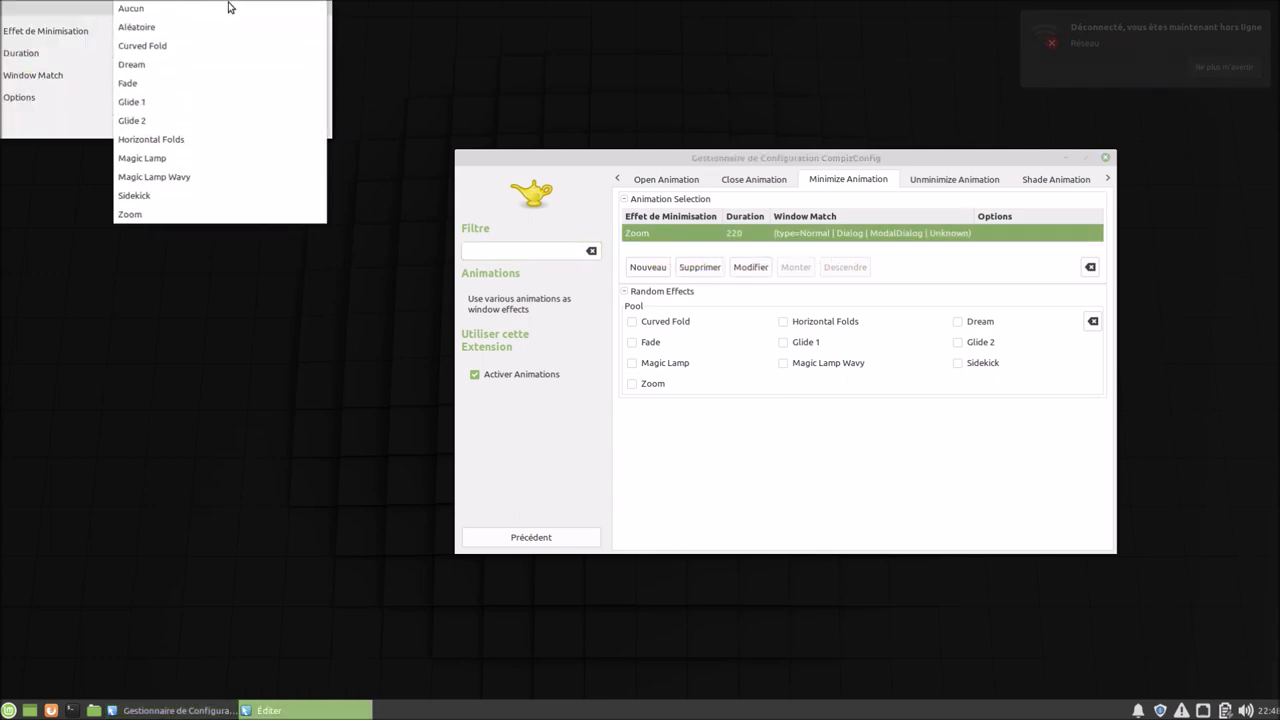
click(163, 157)
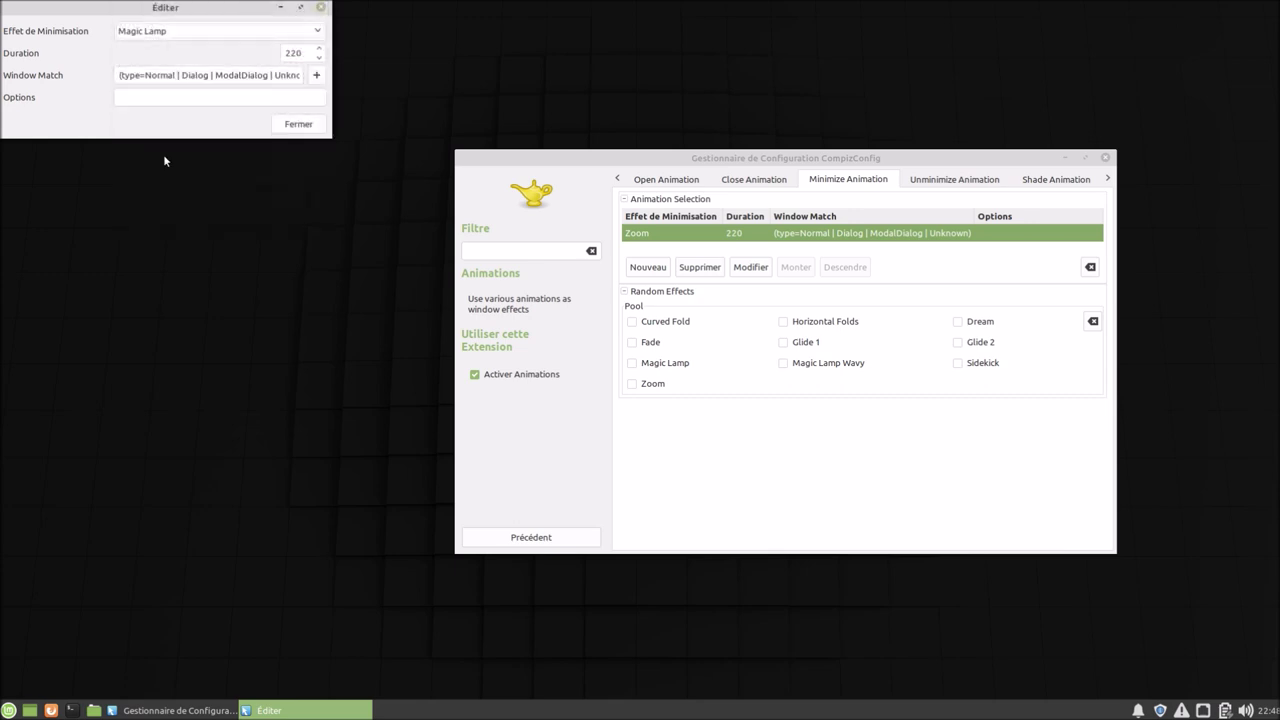
drag(306, 56, 264, 51)
click(297, 124)
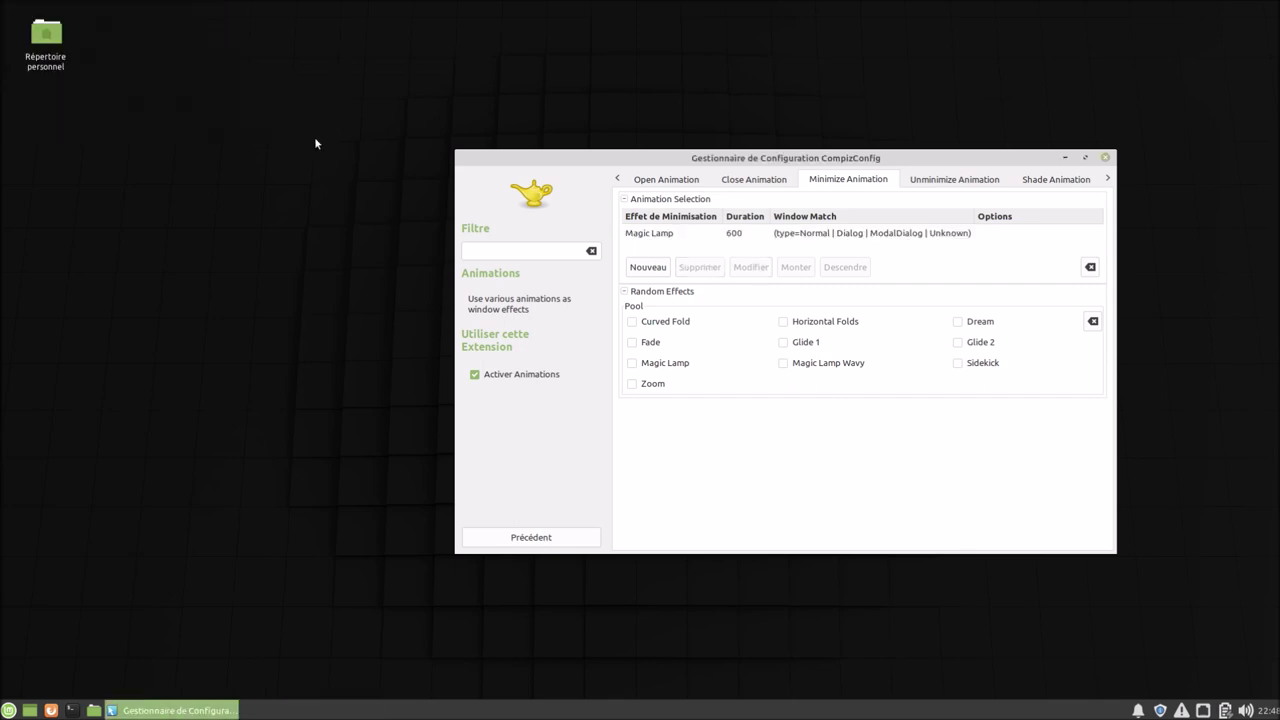
Set the unminimize animation for normal windows to the Magic Lamp effect with a duration of 600.
click(948, 182)
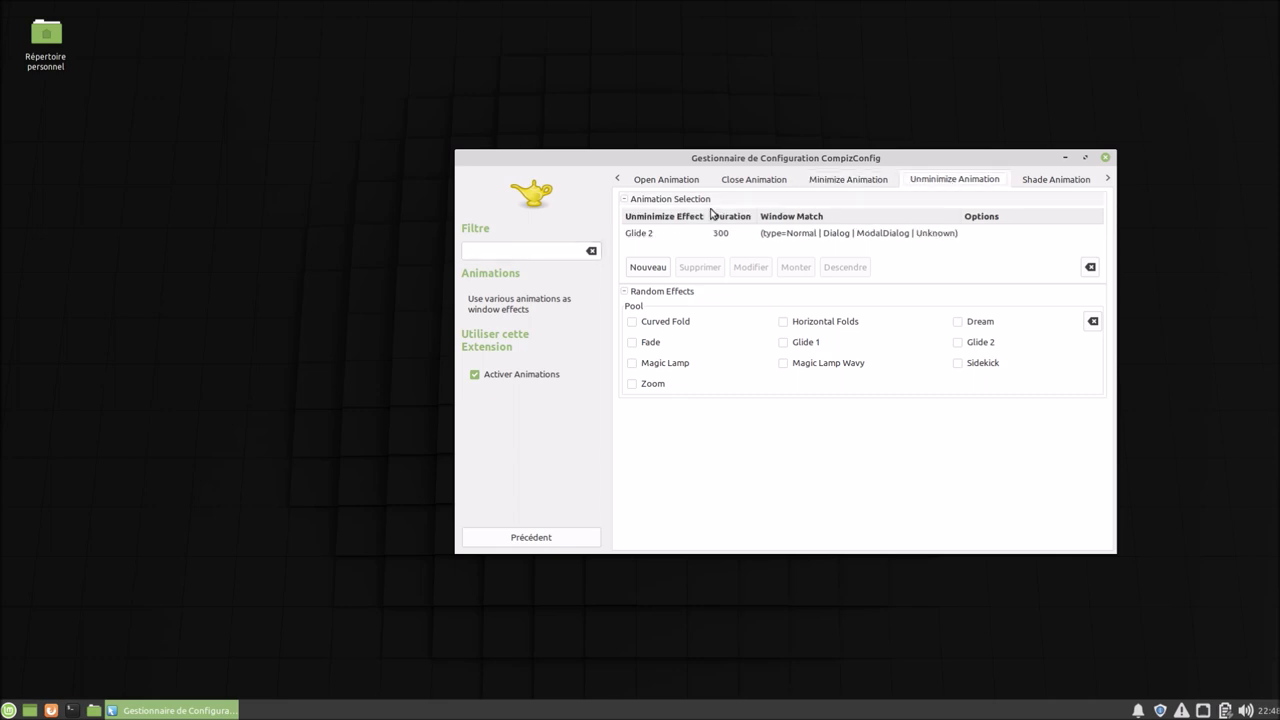
click(644, 236)
double_click(644, 235)
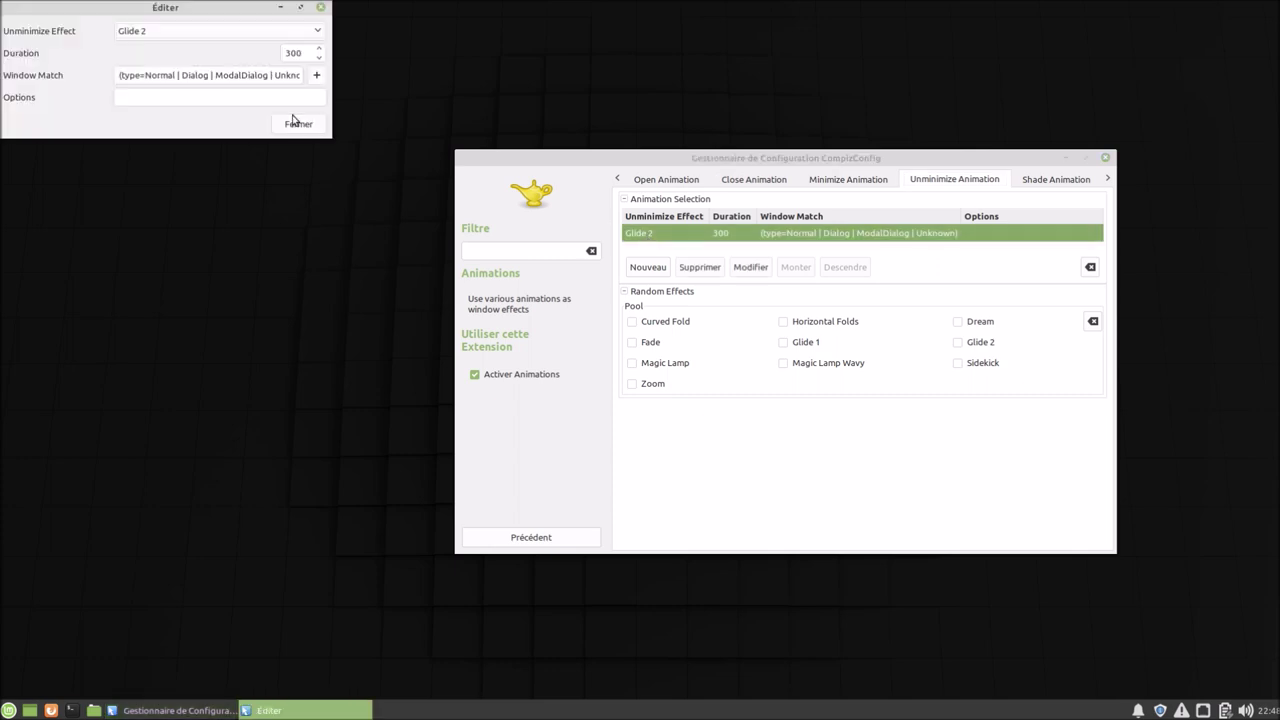
click(210, 33)
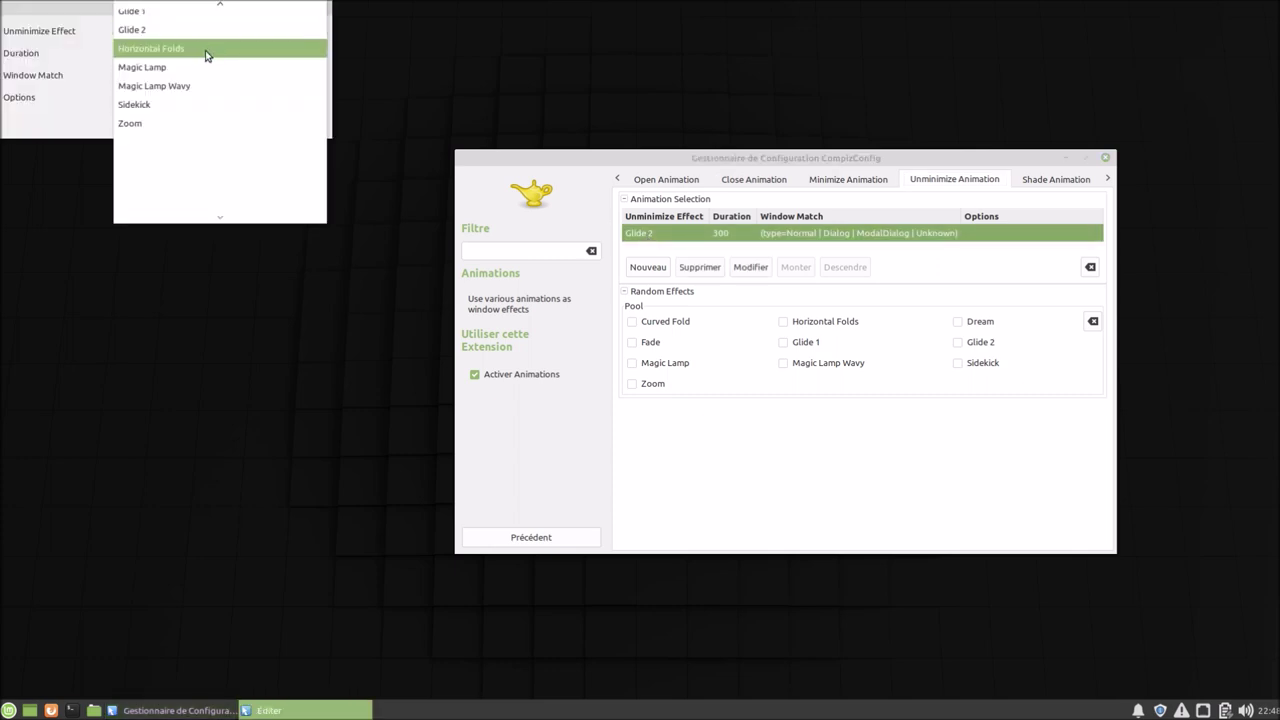
click(209, 74)
drag(303, 56, 268, 52)
text(600)
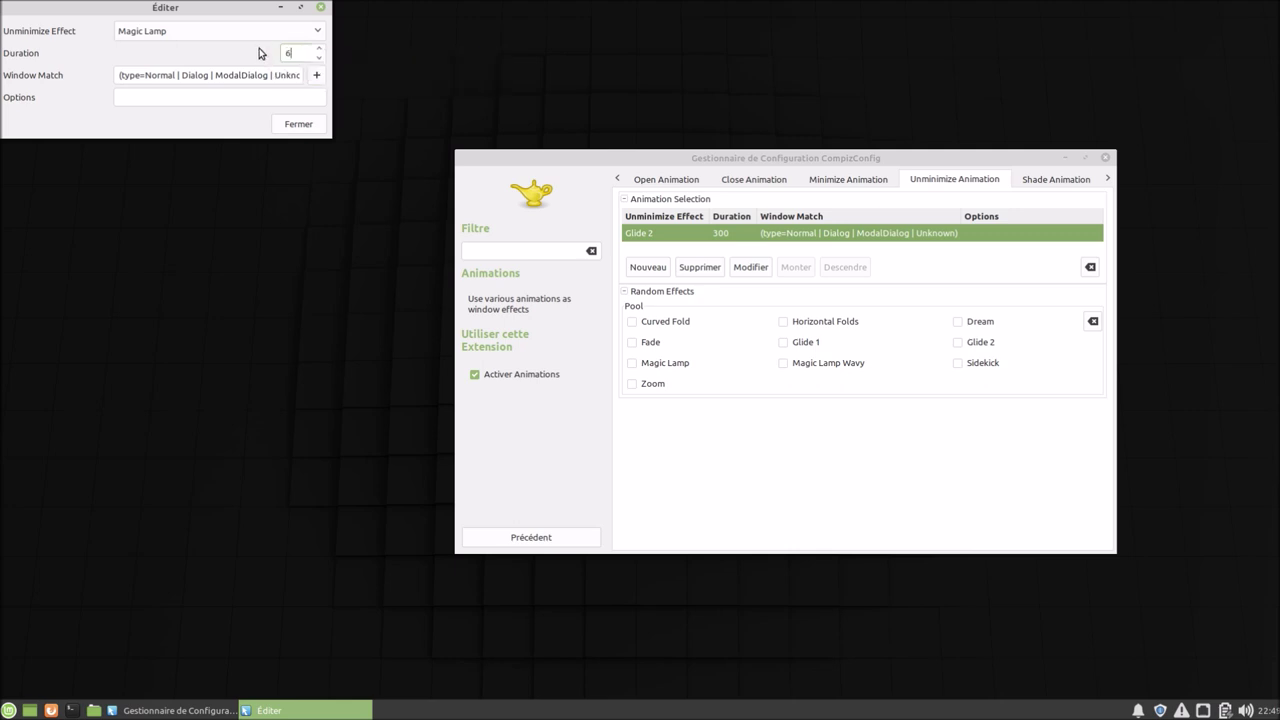
click(320, 129)
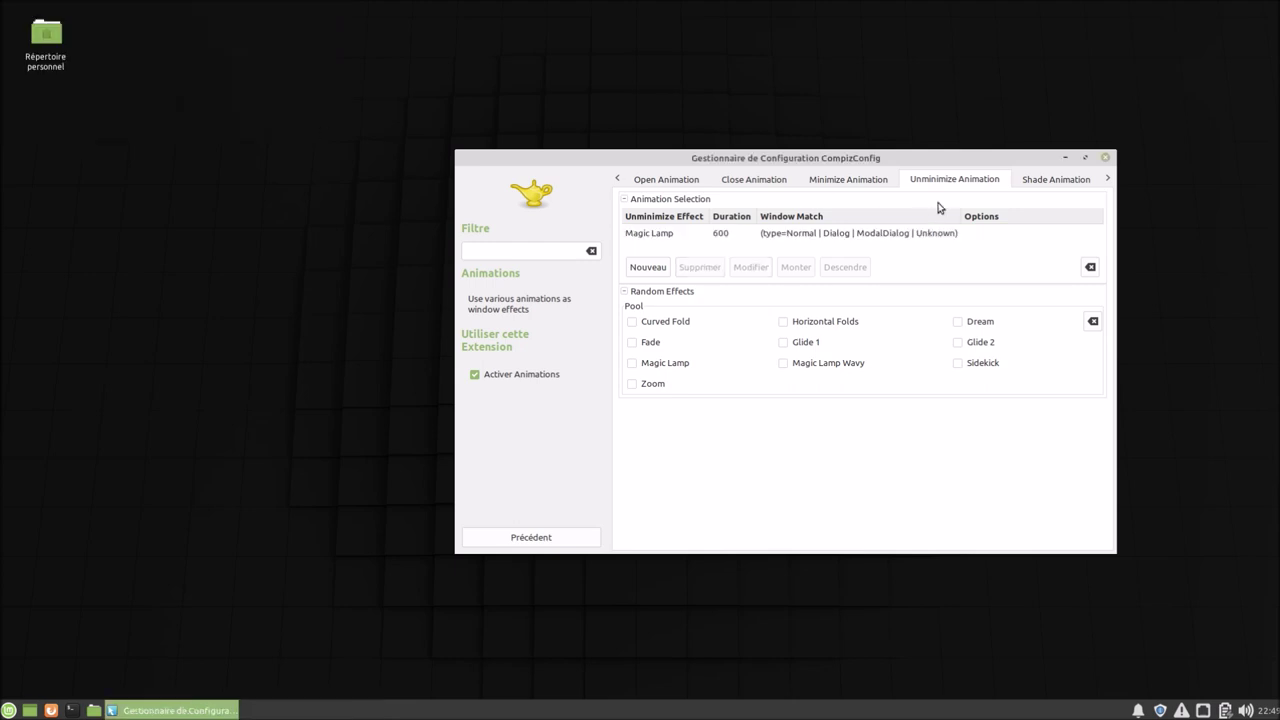
Set the focus animation to the Dodge effect with a duration of 600.
click(1108, 181)
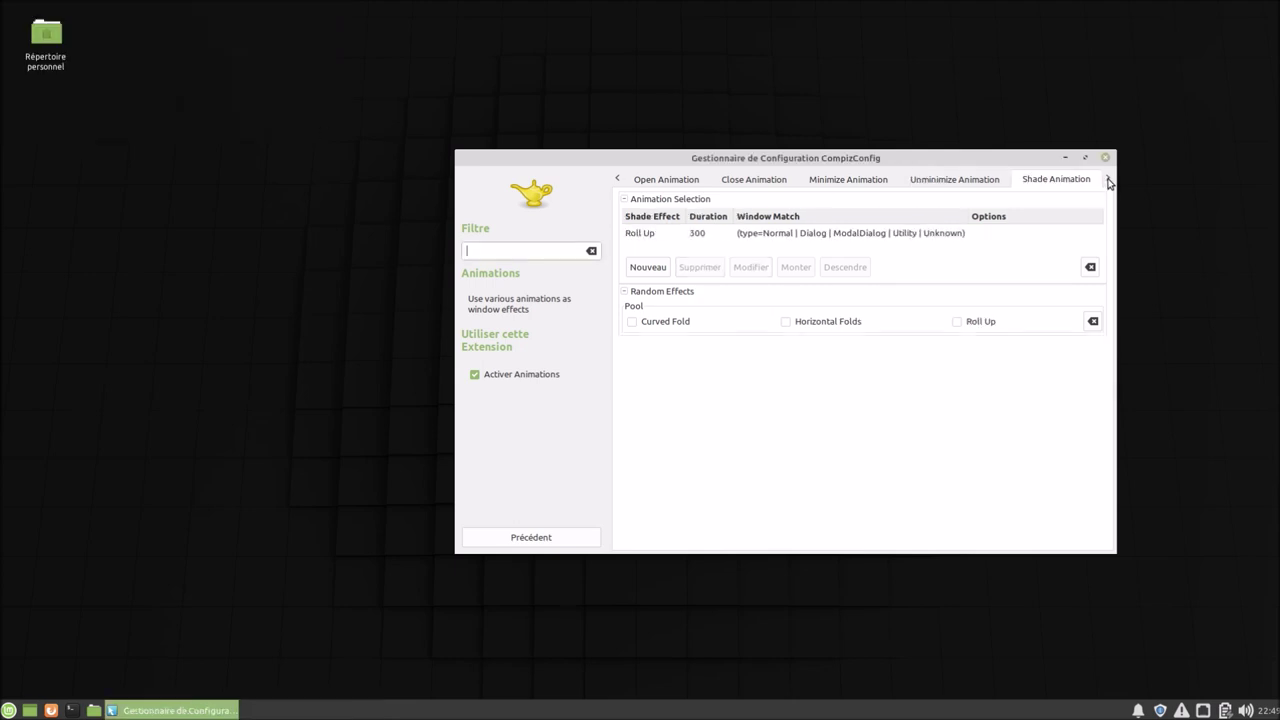
click(1108, 181)
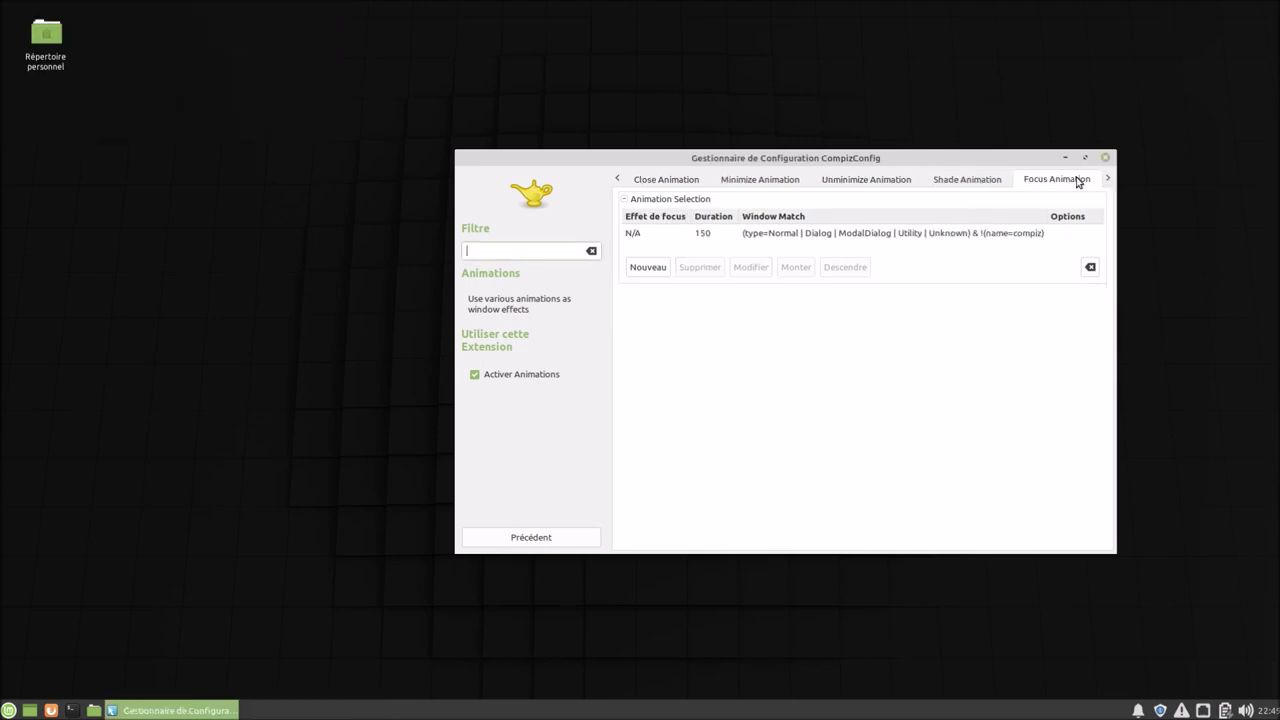
double_click(629, 237)
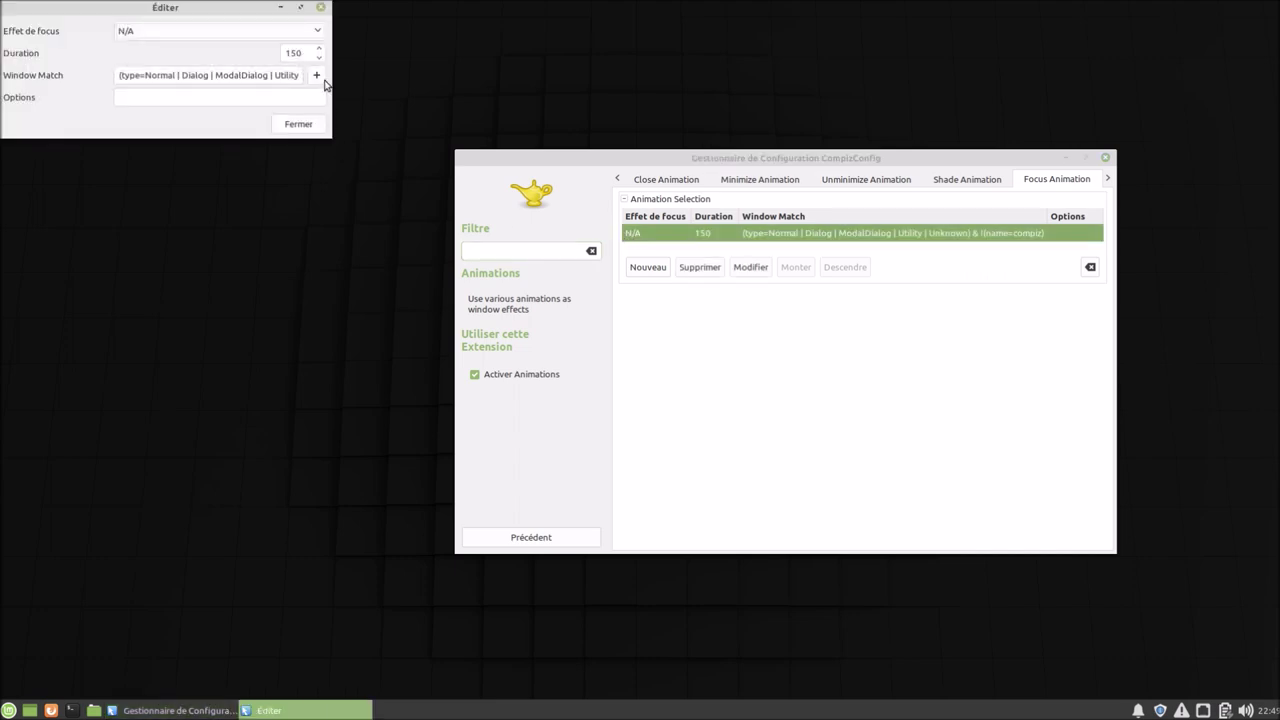
click(281, 34)
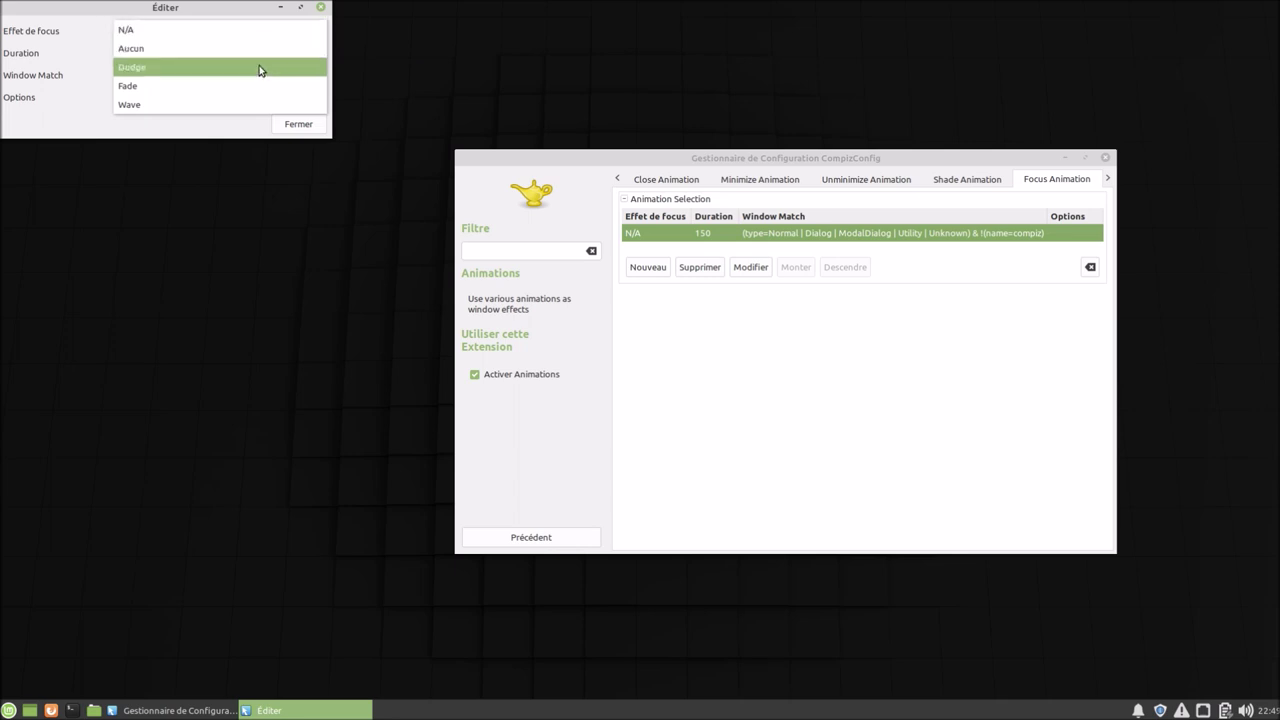
click(262, 67)
double_click(304, 53)
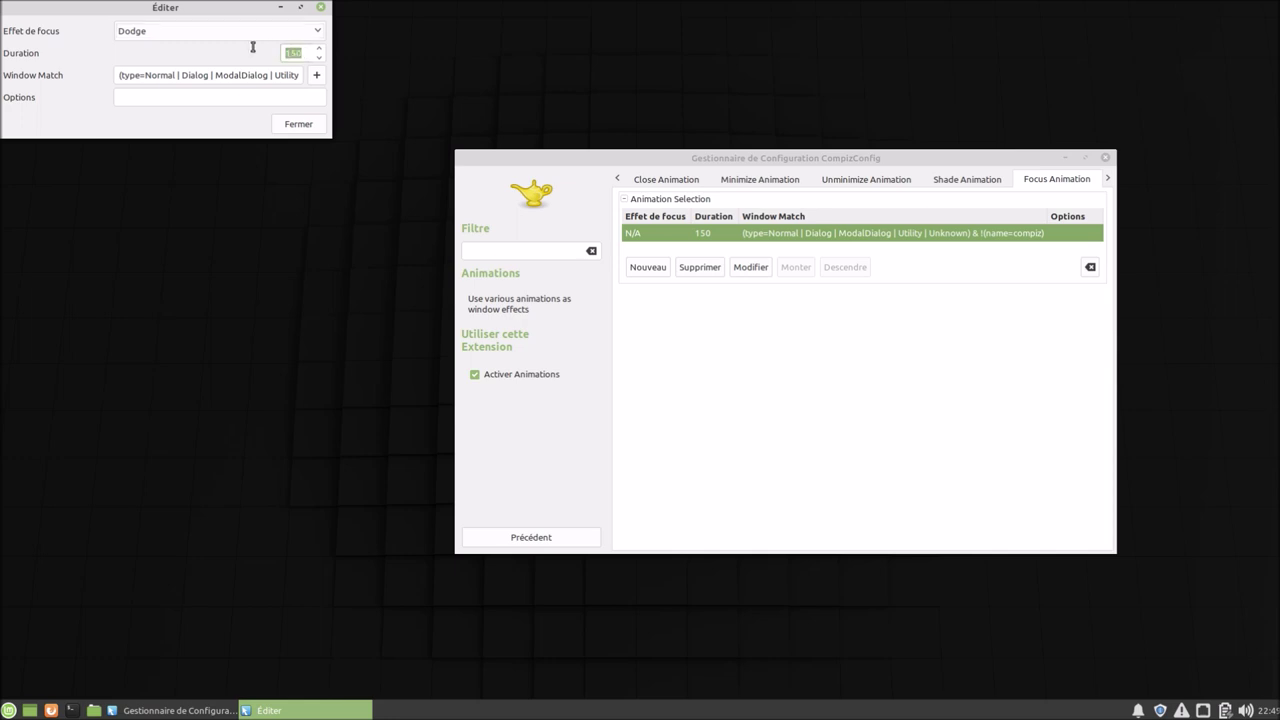
text(600)
click(299, 124)
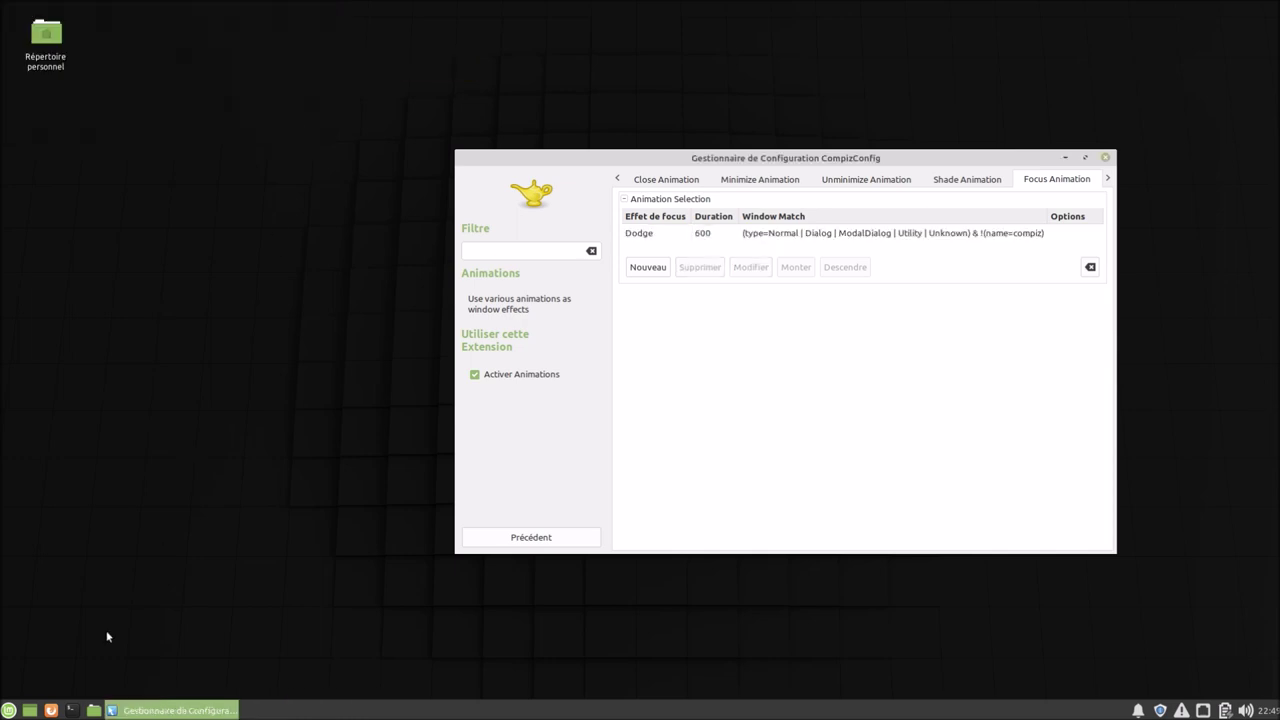
Test the open, close and minimize animations by opening and closing the file manager, reopening it, minimizing it and restoring it.
click(94, 710)
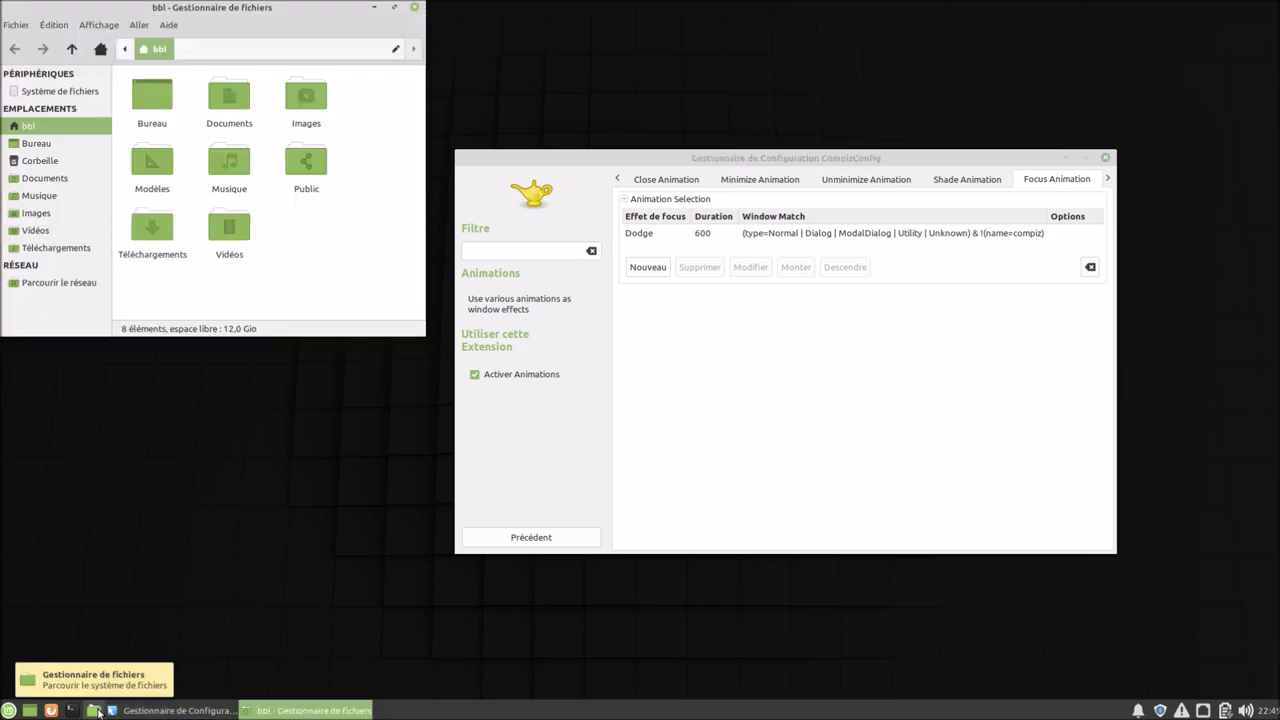
click(414, 7)
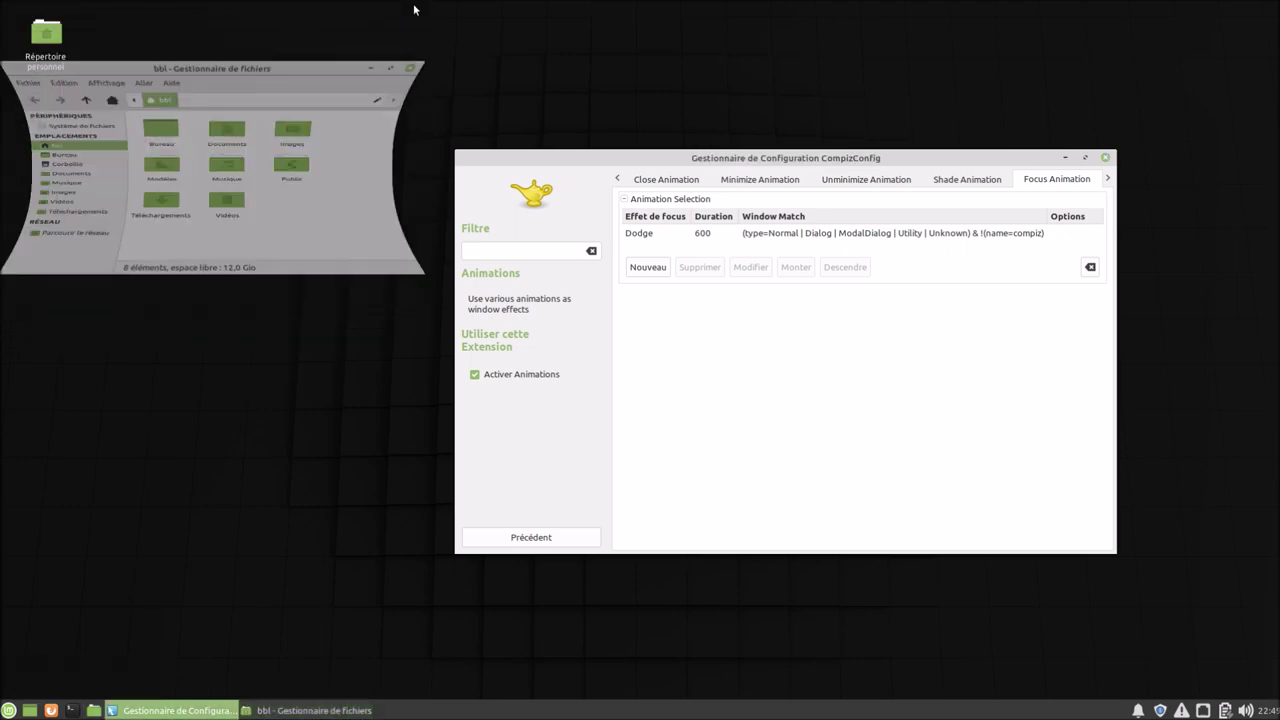
click(94, 710)
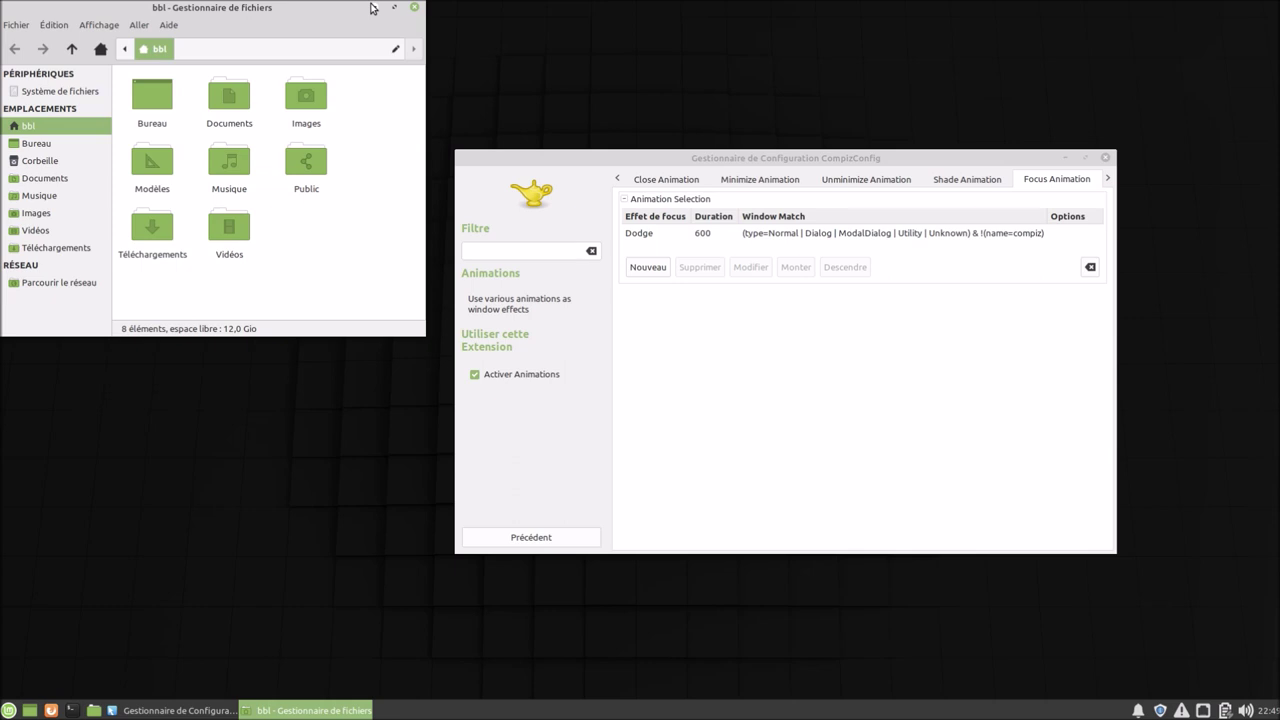
click(373, 7)
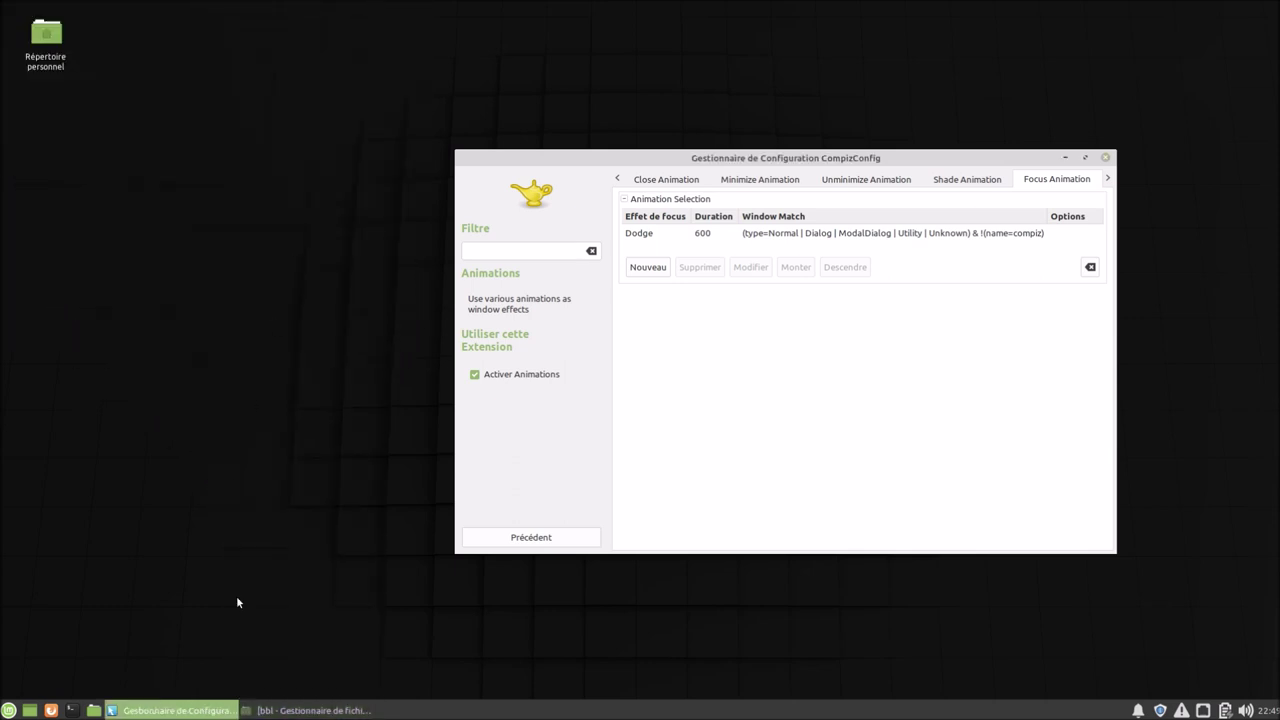
click(292, 711)
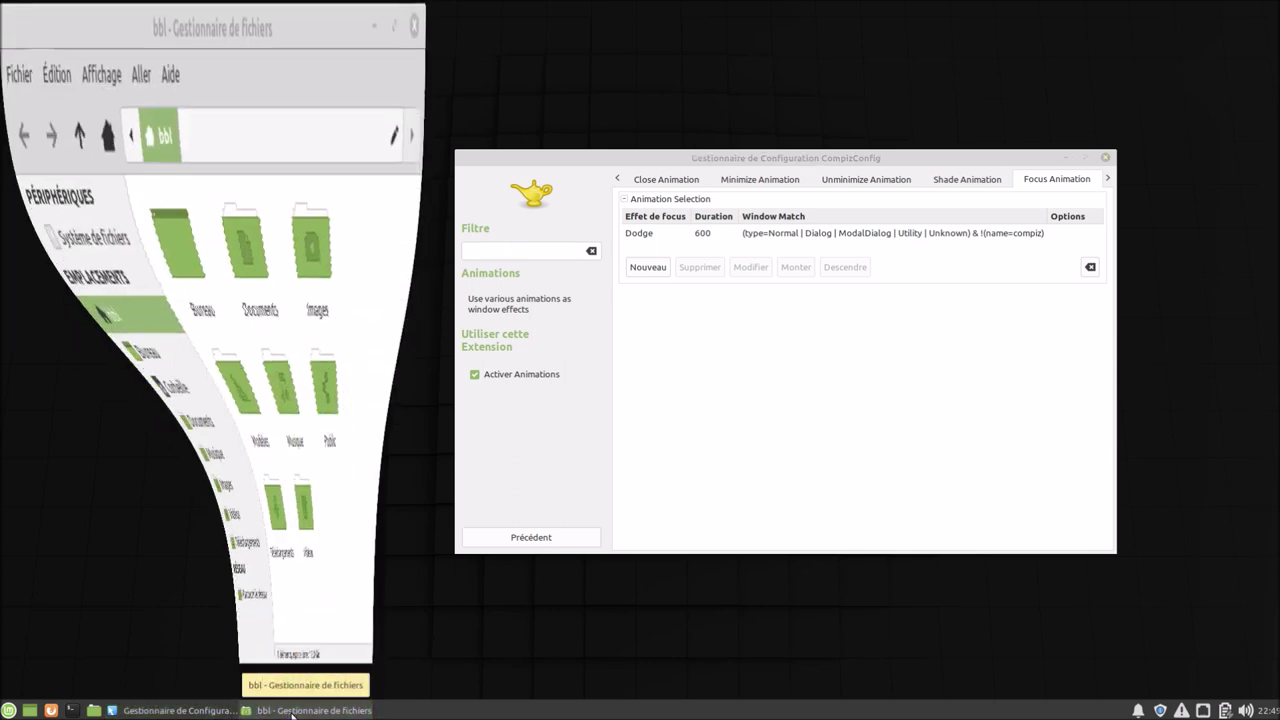
Move the file manager window so it overlaps the CompizConfig window, and test maximizing it and restoring its size.
drag(356, 12, 460, 100)
click(491, 97)
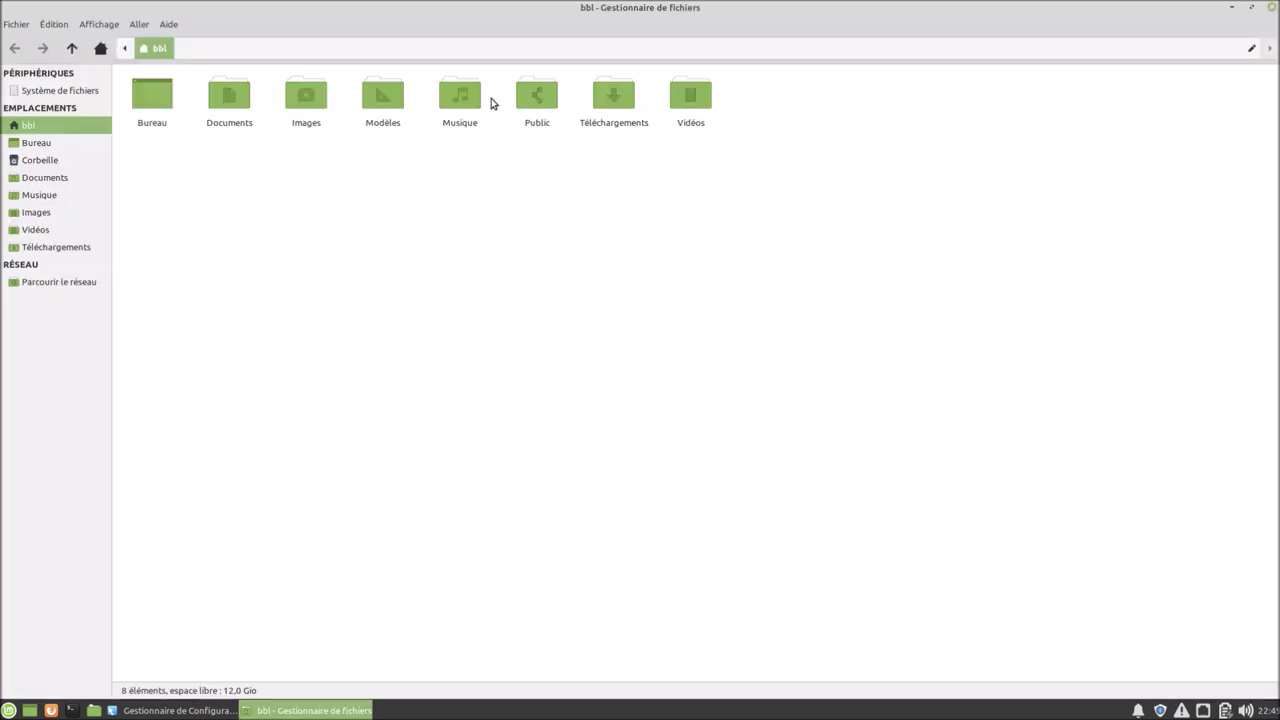
click(1251, 7)
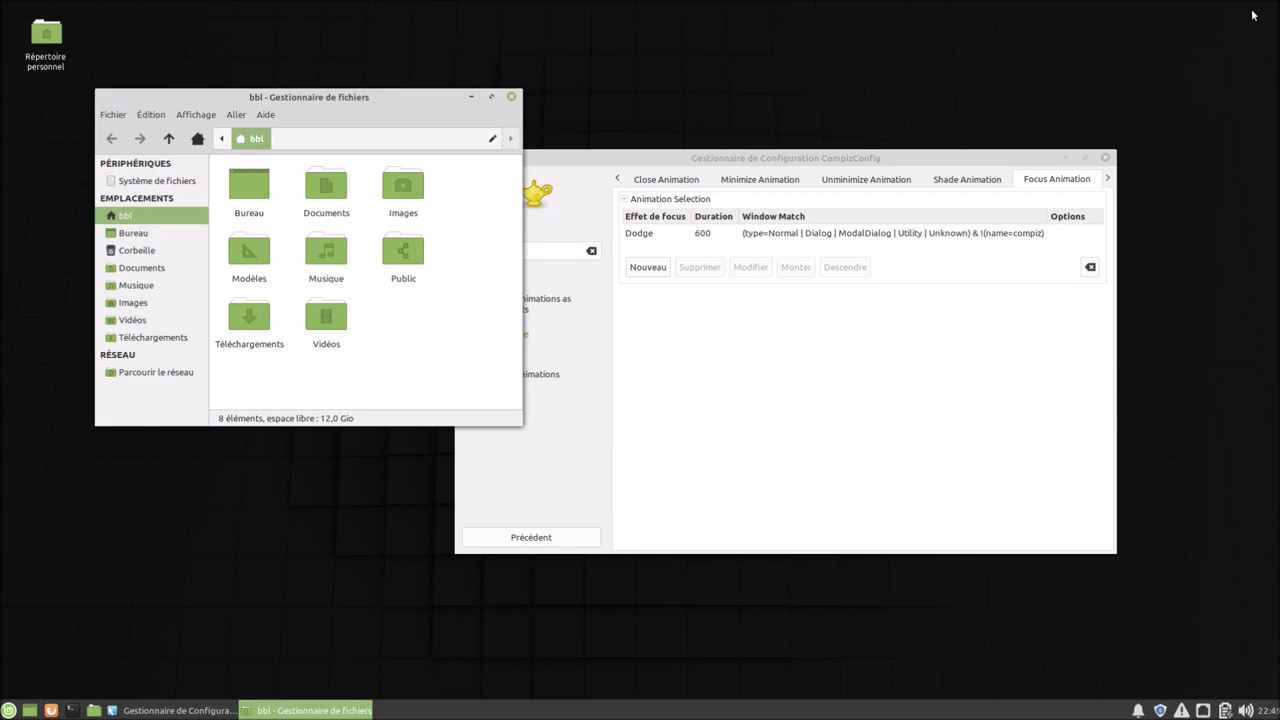
Test the Dodge focus animation by moving the file manager over the CompizConfig window and switching focus between the two windows.
click(586, 452)
click(355, 391)
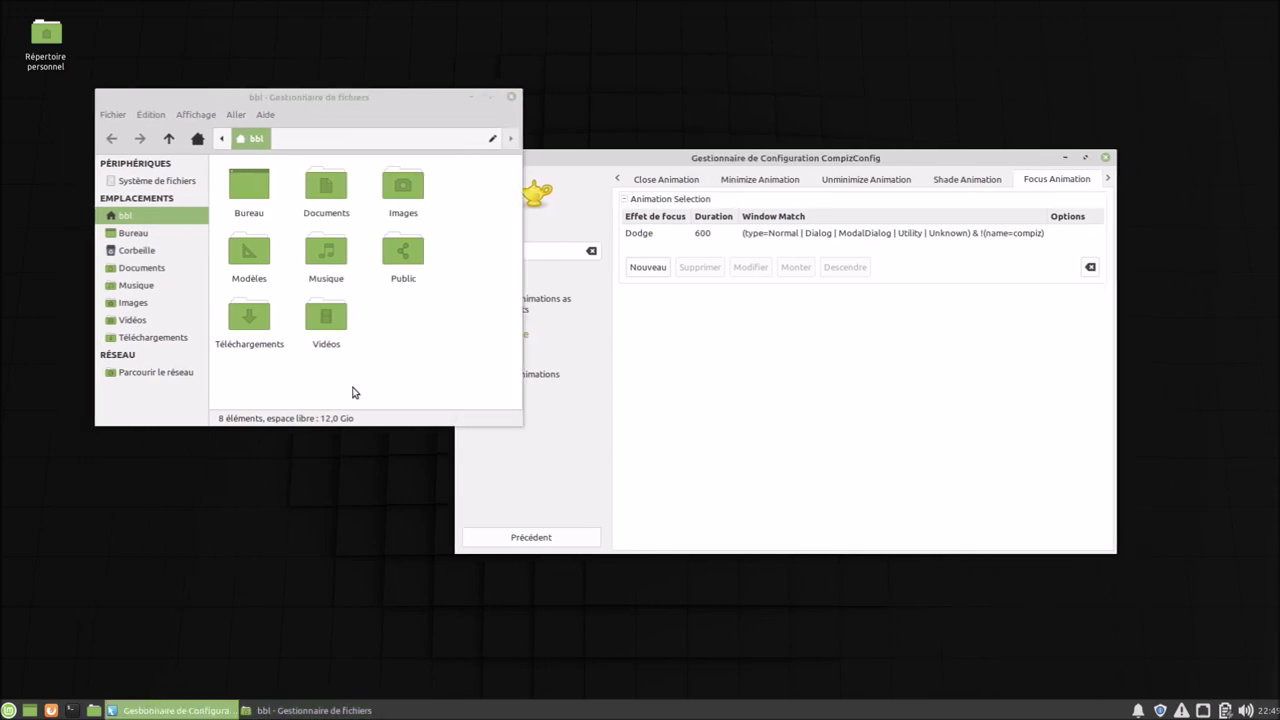
drag(438, 99, 834, 206)
click(1001, 404)
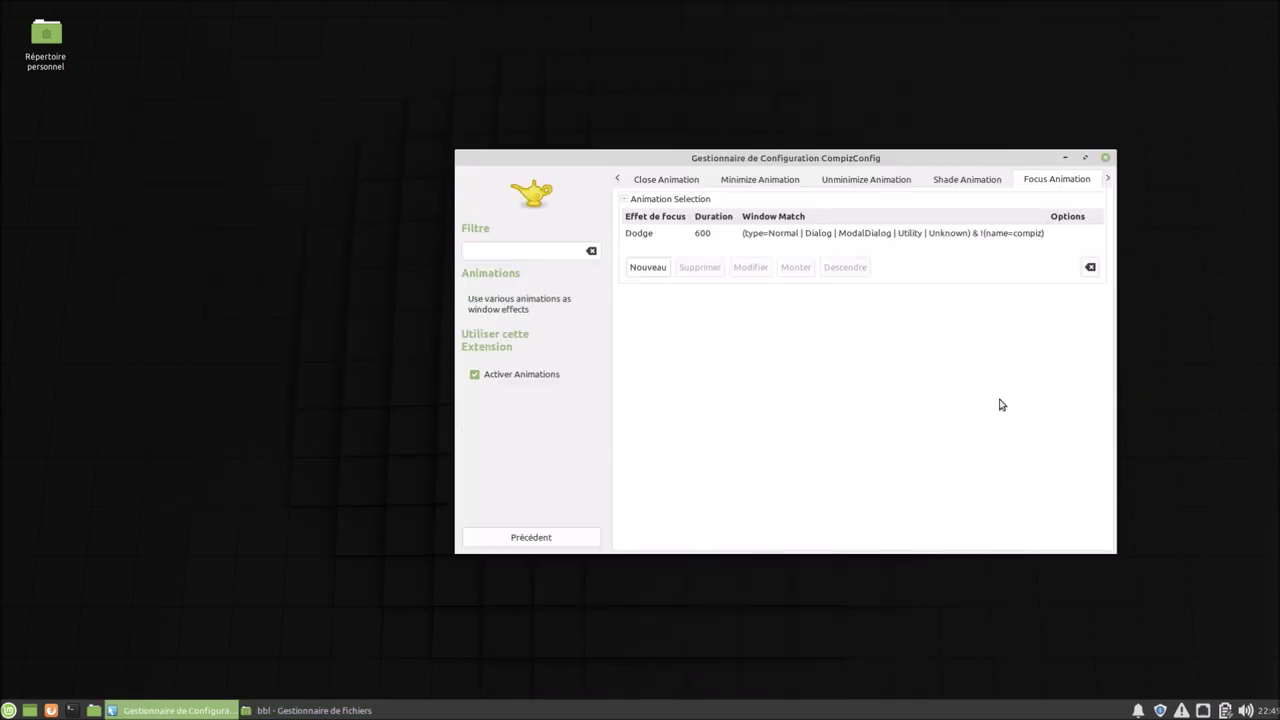
click(268, 710)
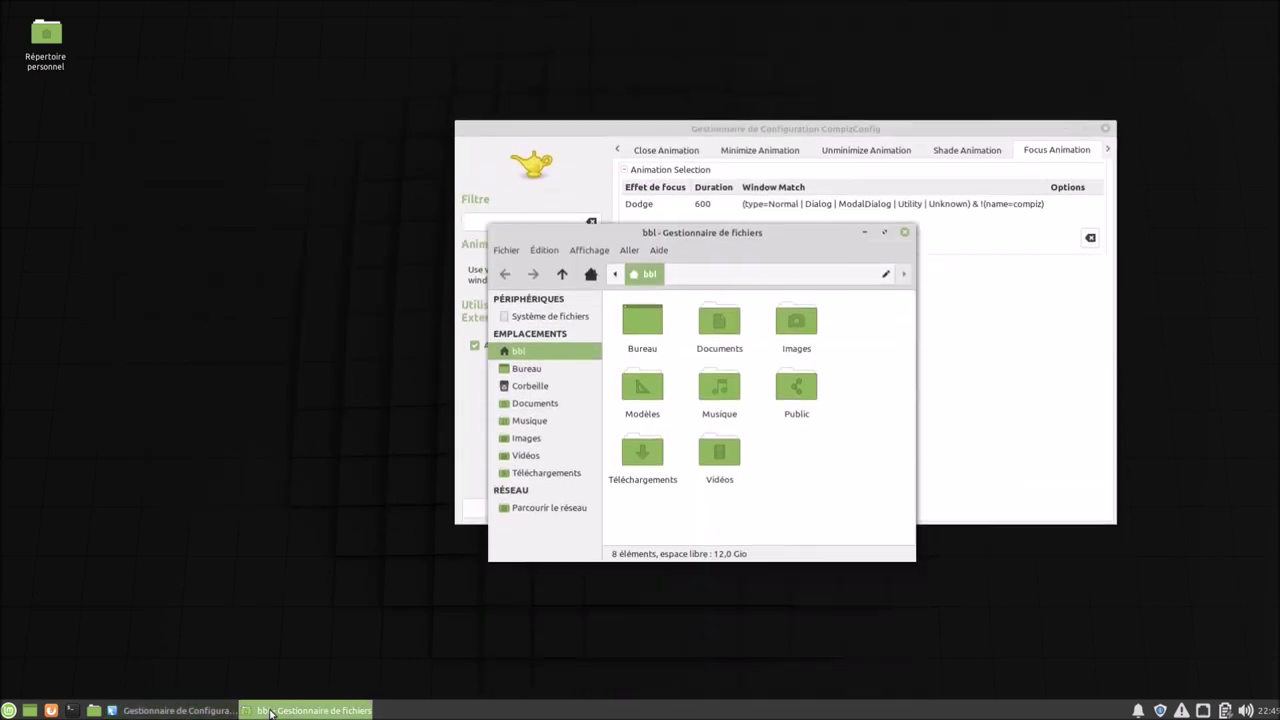
click(201, 712)
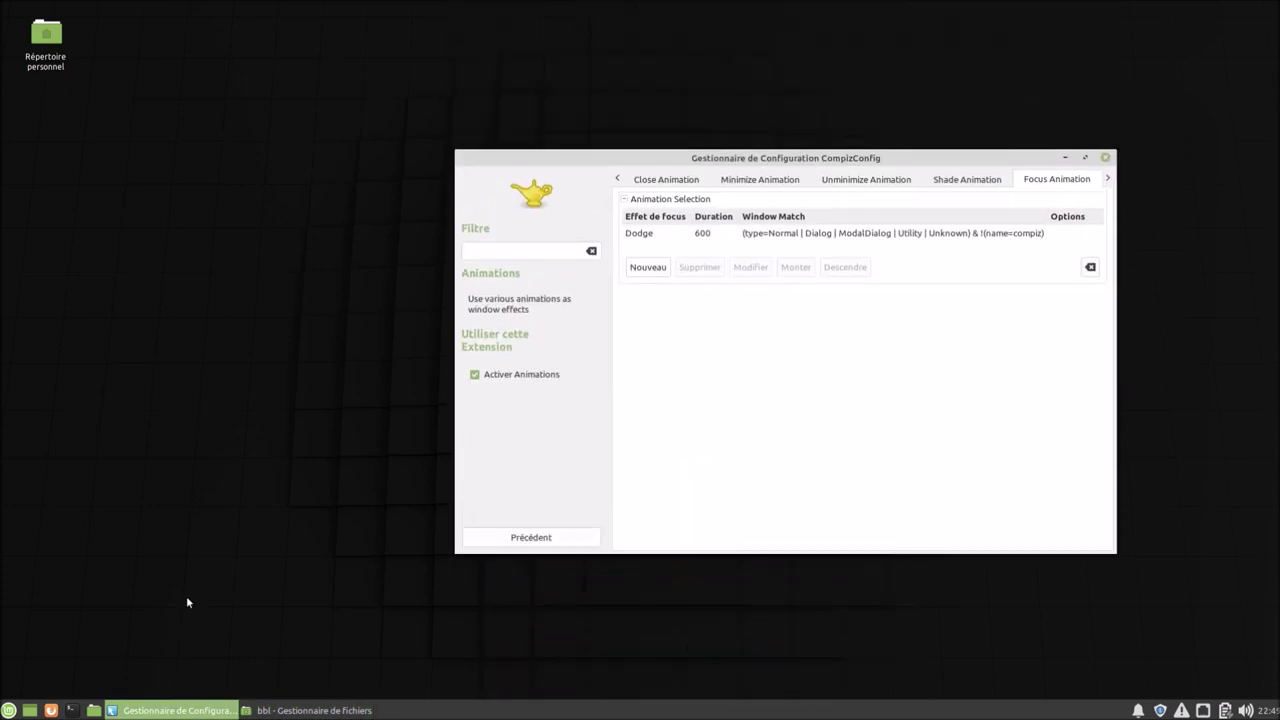